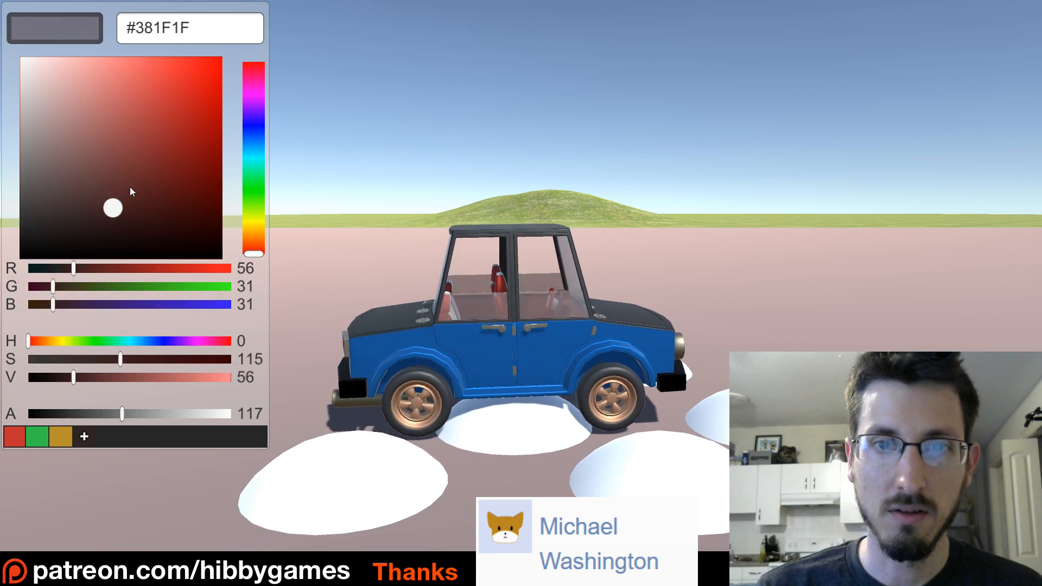
# Recolour parts of the car with the in-game colour picker, giving the wheels the yellow #CFB500.
pyautogui.moveTo(254, 220)
pyautogui.mouseDown()
pyautogui.moveTo(252, 138)
pyautogui.moveTo(244, 136)
pyautogui.moveTo(244, 166)
pyautogui.moveTo(252, 199)
pyautogui.moveTo(238, 94)
pyautogui.moveTo(228, 242)
pyautogui.moveTo(233, 220)
pyautogui.mouseUp()
pyautogui.press('Tab')
pyautogui.click(127, 93)
pyautogui.moveTo(148, 89); pyautogui.dragTo(213, 100)
pyautogui.click(253, 225)
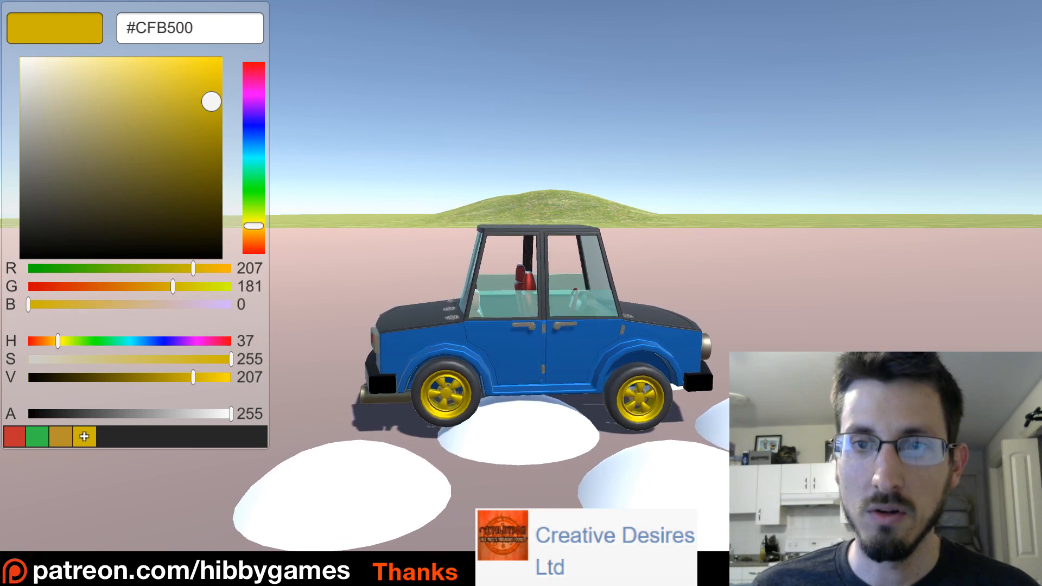
pyautogui.press('Tab')
pyautogui.moveTo(254, 142); pyautogui.dragTo(247, 203)
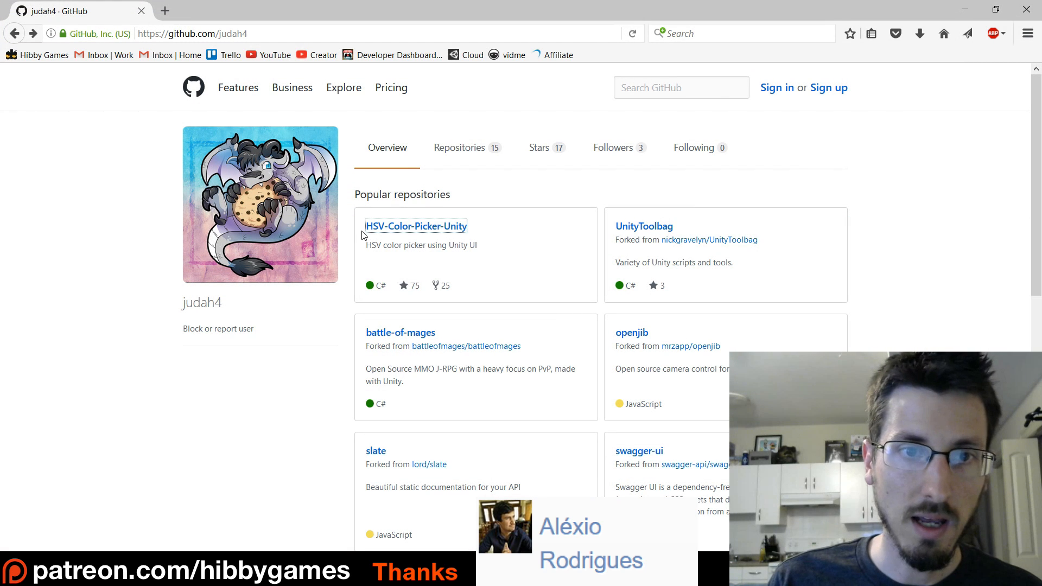
# Open the HSV-Color-Picker-Unity repository on GitHub and review its file list and README preview.
pyautogui.click(421, 232)
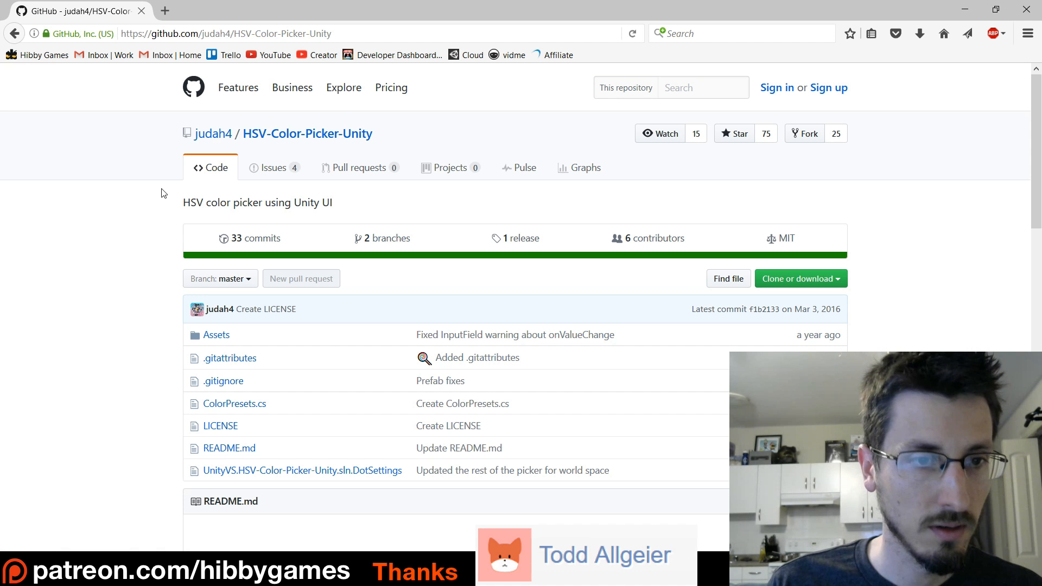
pyautogui.scroll(-3, 162, 192)
pyautogui.scroll(3, 161, 190)
pyautogui.scroll(-8, 255, 187)
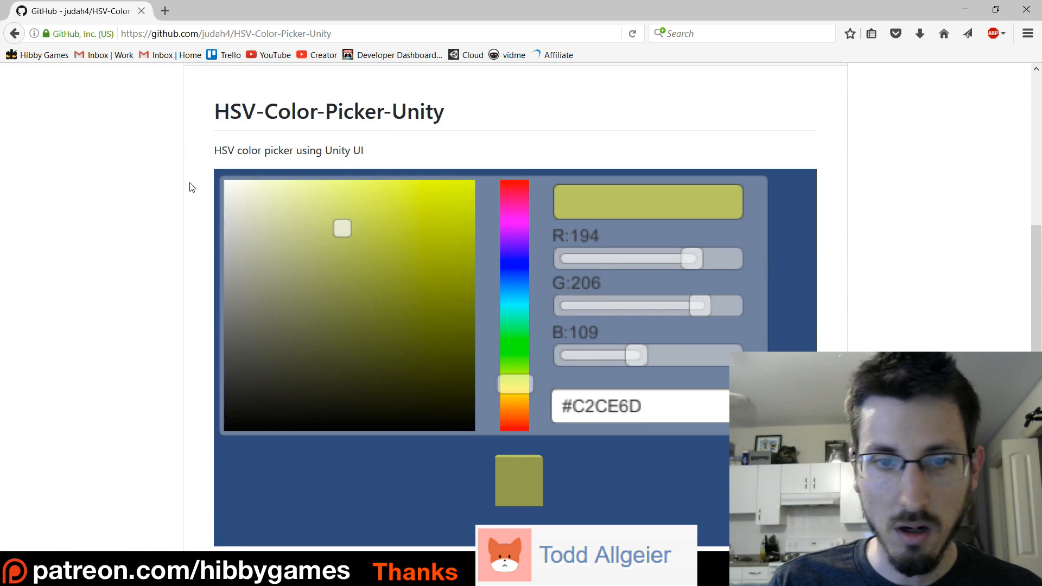
pyautogui.scroll(6, 838, 313)
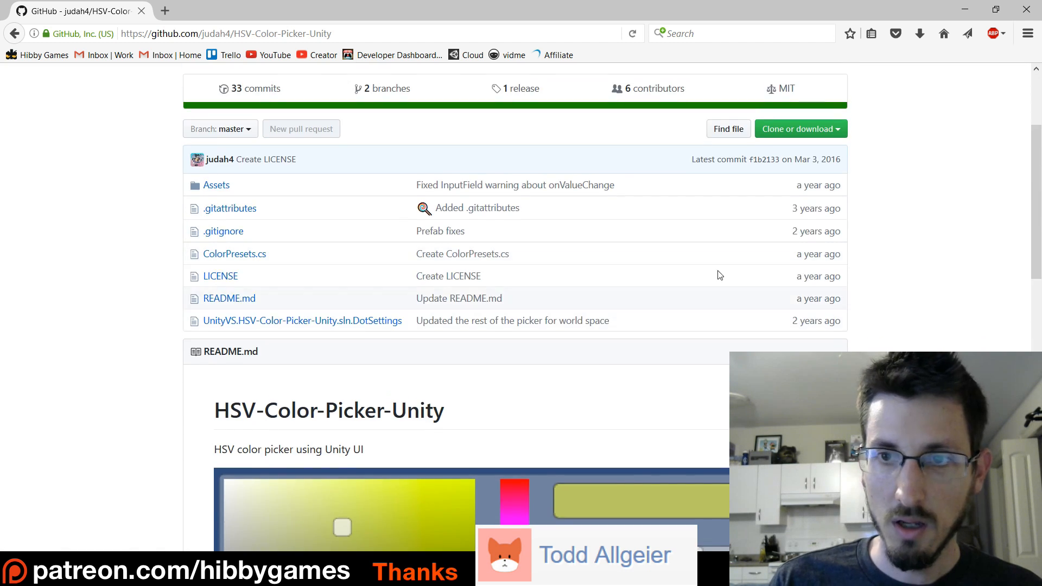
# Download the repository as a ZIP and extract HSV-Color-Picker-Unity-master into the Unity Tutorials folder.
pyautogui.click(830, 210)
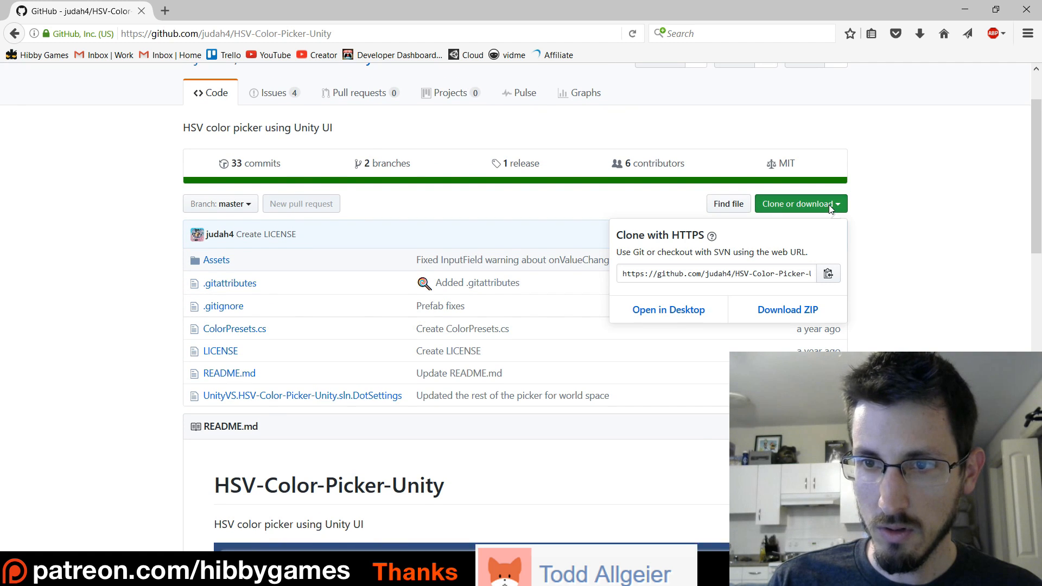
pyautogui.click(777, 313)
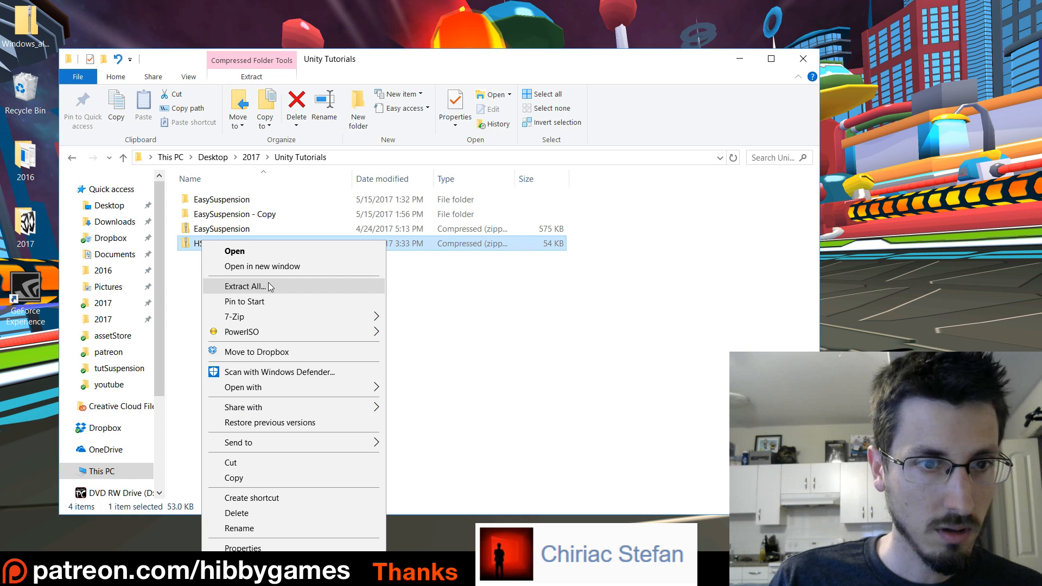
pyautogui.click(268, 283)
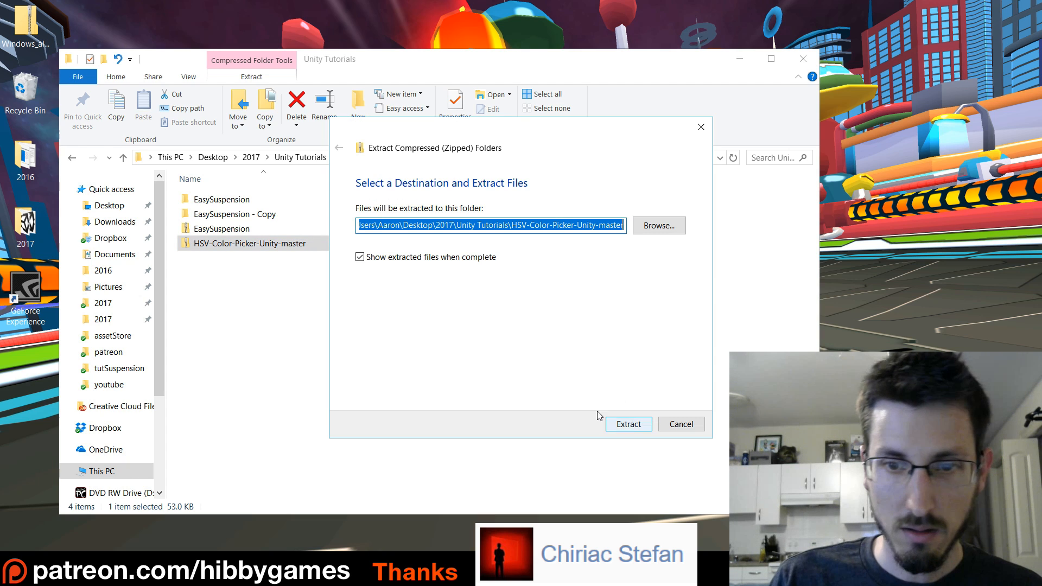
pyautogui.click(619, 426)
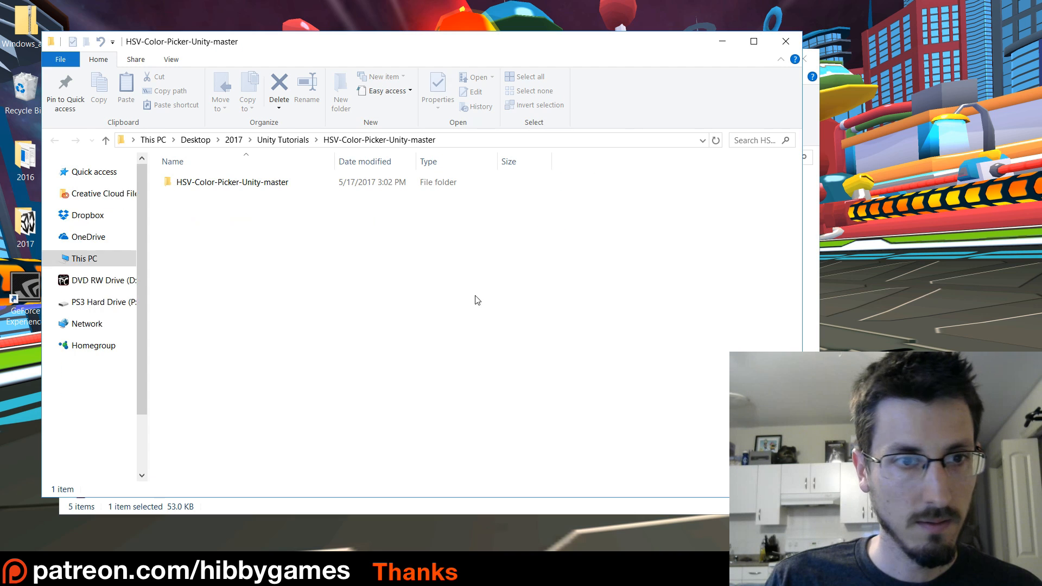
# Examine the extracted HSV-Color-Picker-Unity-master folder down to its Assets content, and return to the Unity Tutorials folder.
pyautogui.doubleClick(170, 186)
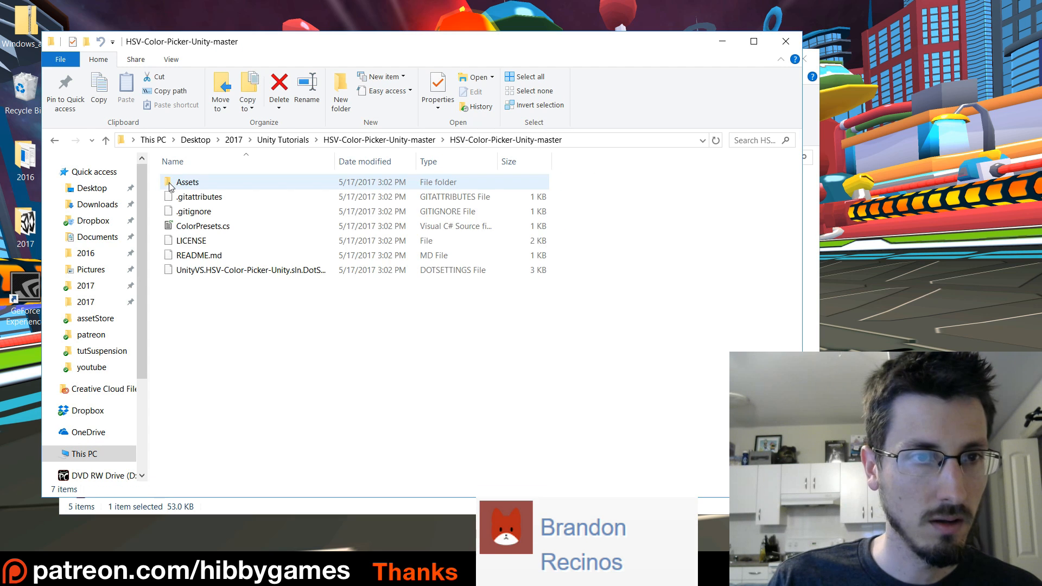
pyautogui.click(179, 187)
pyautogui.doubleClick(179, 187)
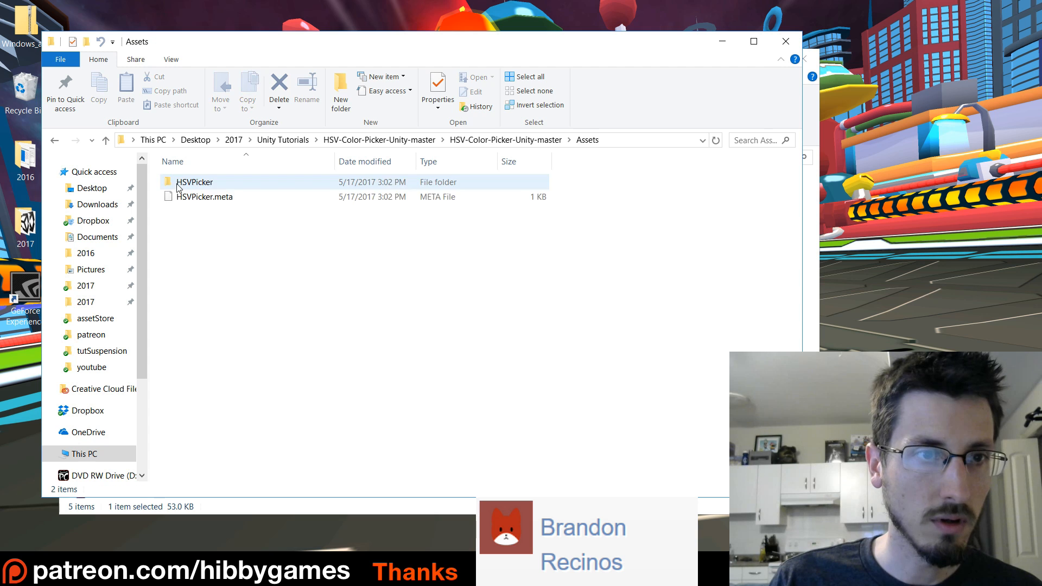
pyautogui.hotkey('alt', 'Left')
pyautogui.hotkey('alt', 'Left')
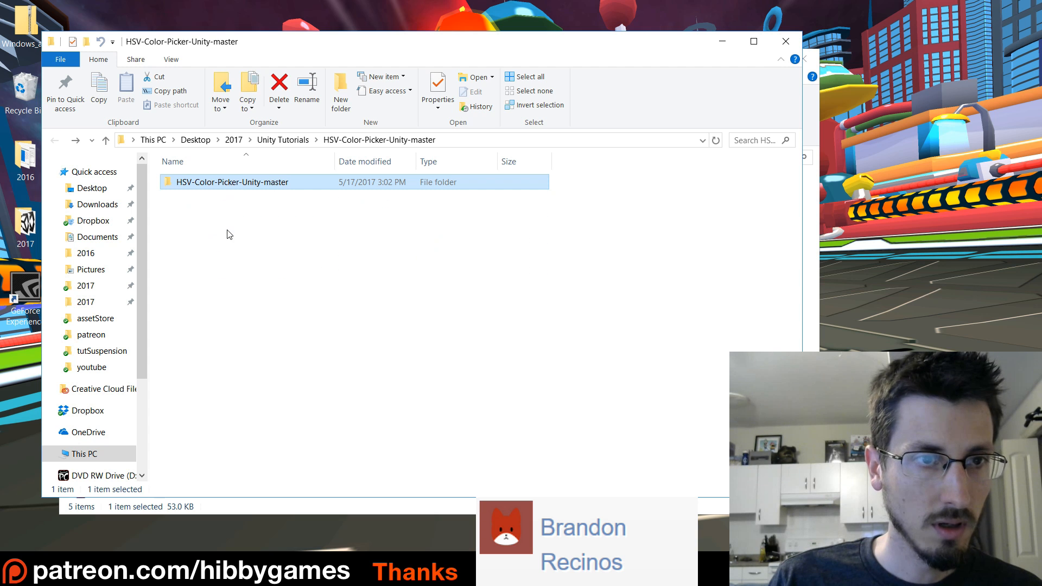
pyautogui.click(284, 140)
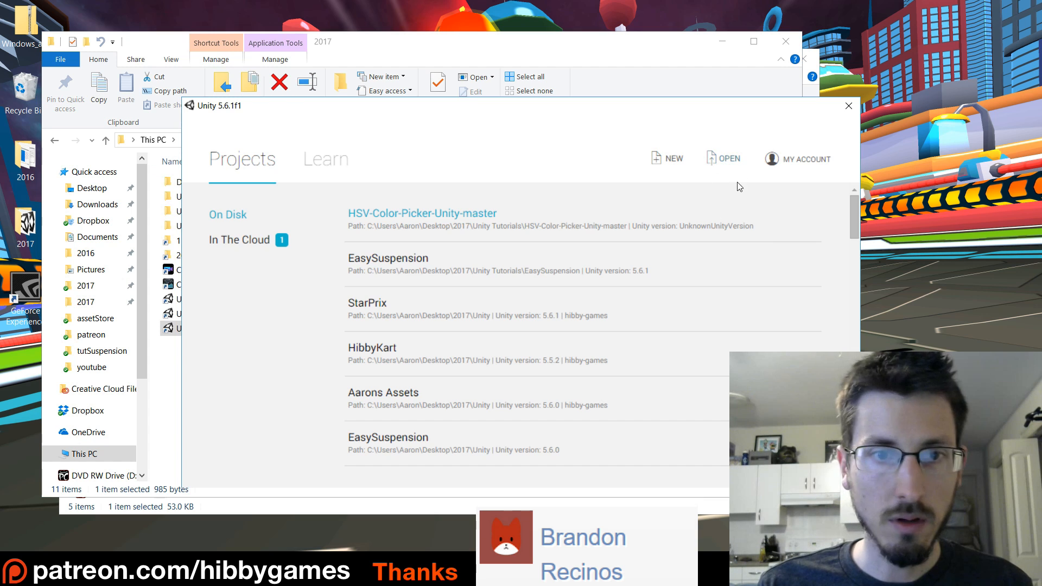
# Open the inner HSV-Color-Picker-Unity-master folder from Desktop, 2017, Unity Tutorials as an existing project in Unity.
pyautogui.click(727, 158)
pyautogui.scroll(1, 248, 219)
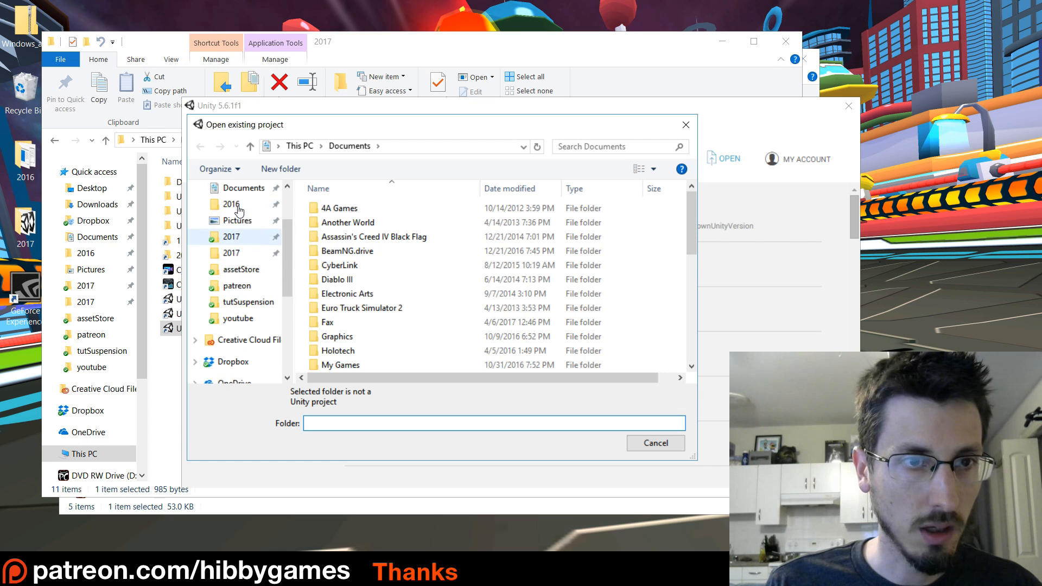
pyautogui.click(234, 238)
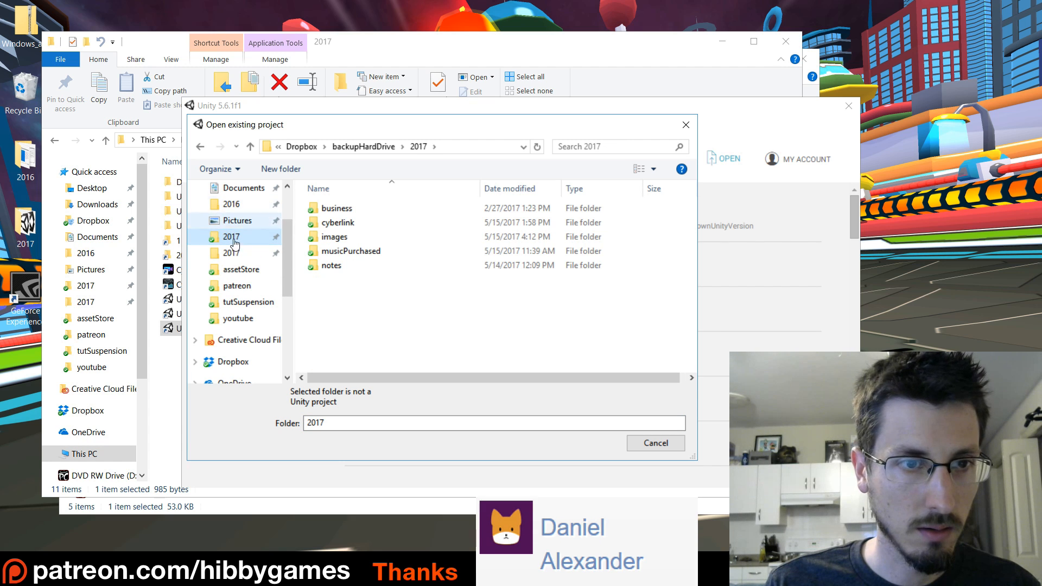
pyautogui.click(232, 253)
pyautogui.doubleClick(318, 253)
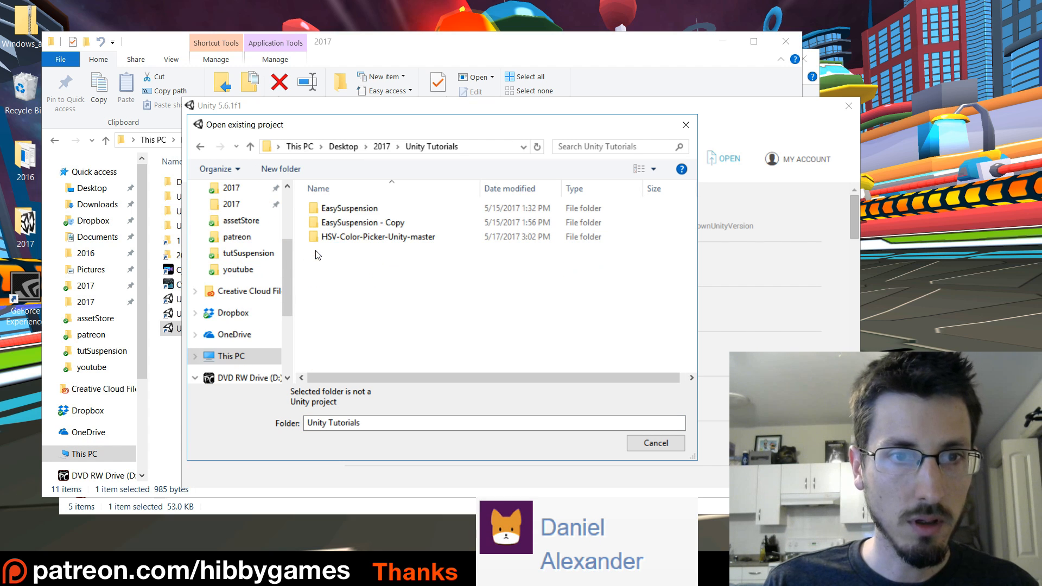
pyautogui.click(371, 243)
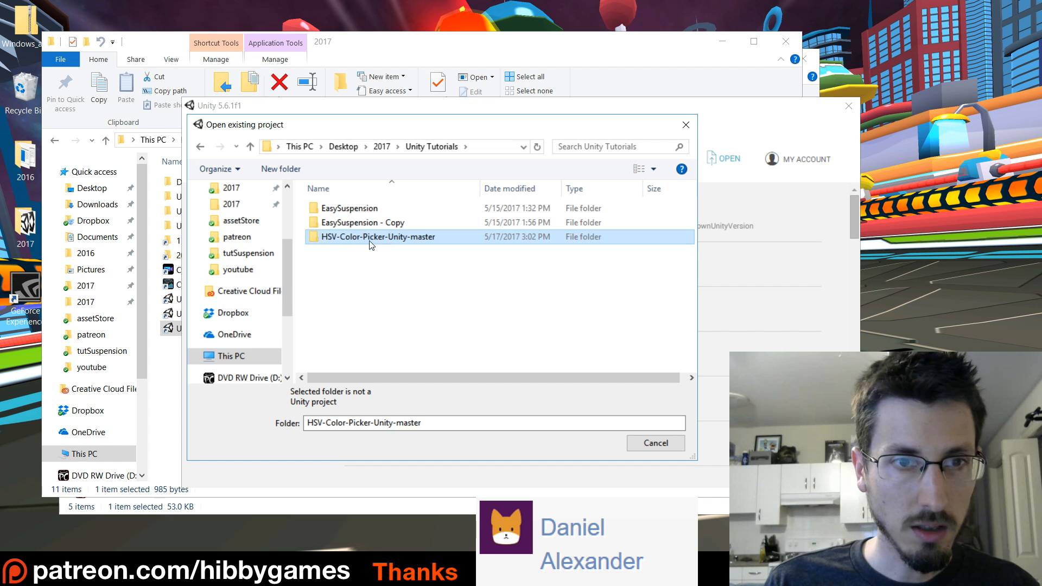
pyautogui.doubleClick(323, 239)
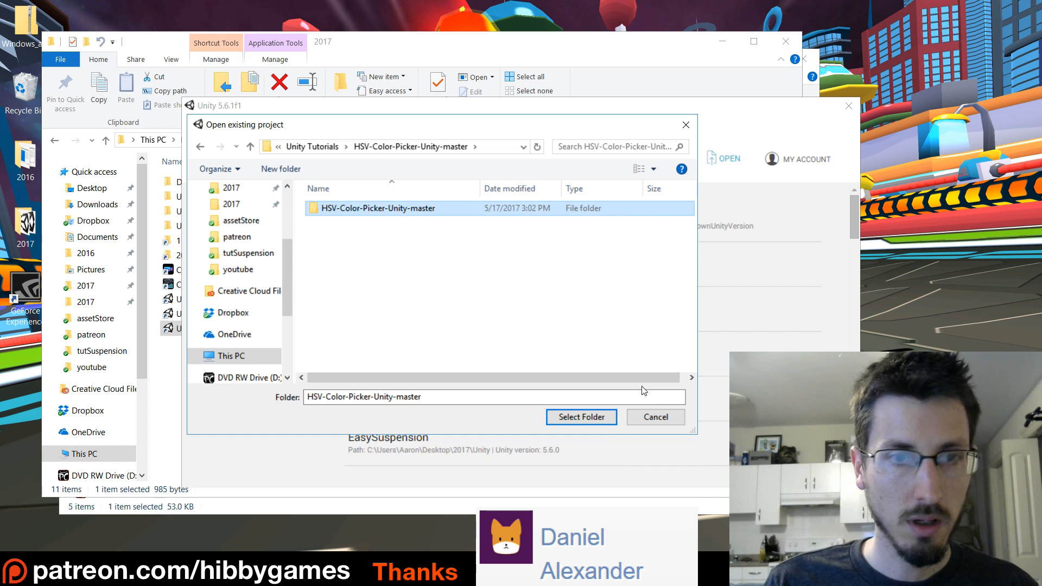
pyautogui.click(577, 419)
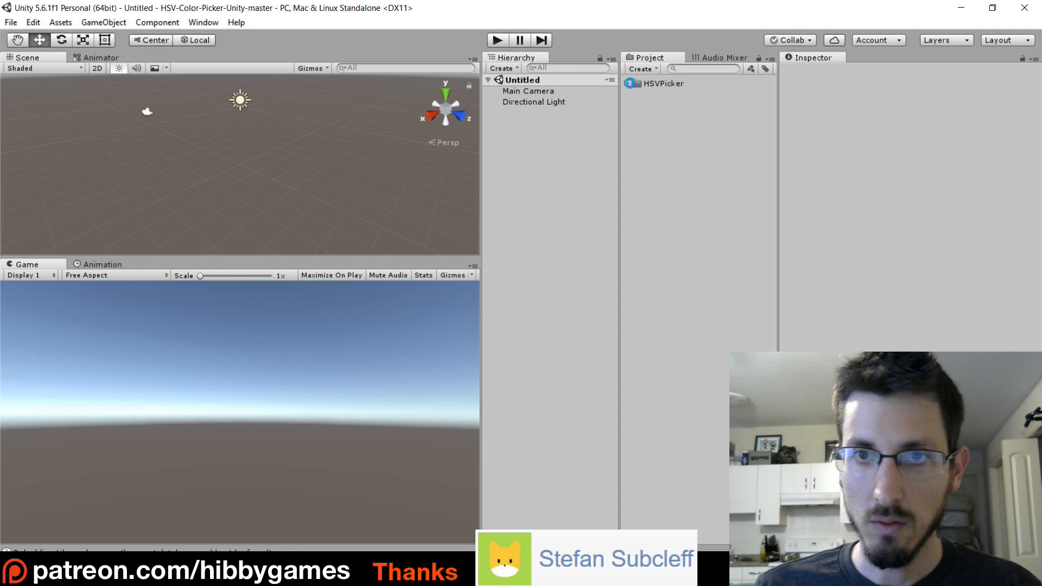
# Open the PickerTest scene from the HSVPicker folder and run it in play mode.
pyautogui.click(626, 83)
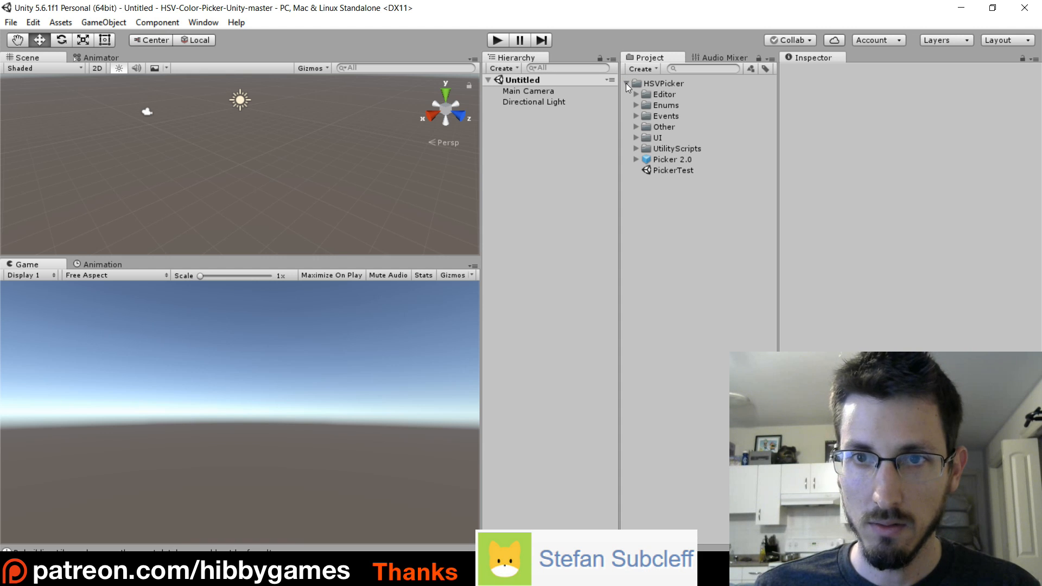
pyautogui.doubleClick(651, 169)
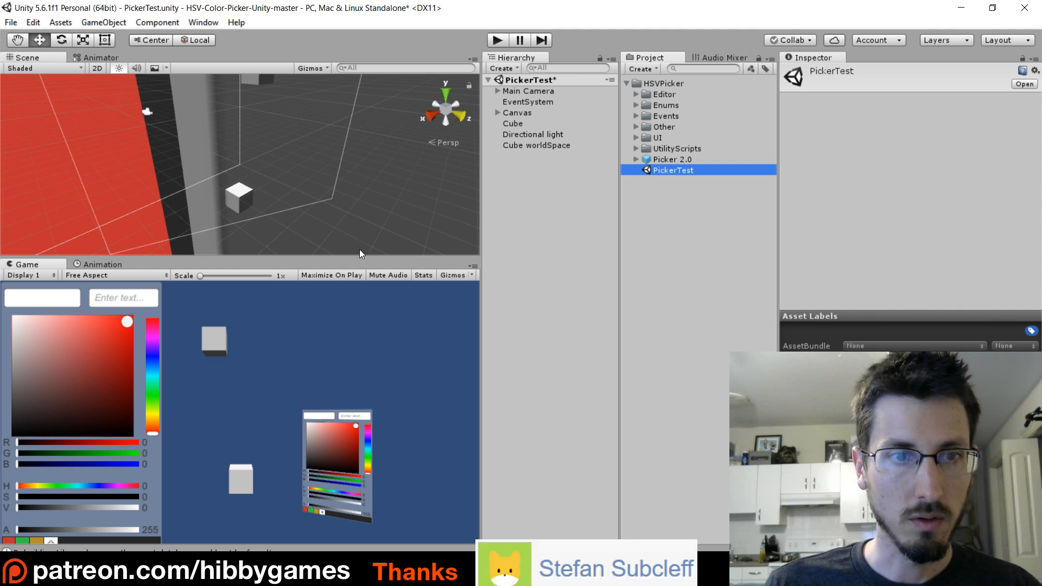
pyautogui.click(497, 40)
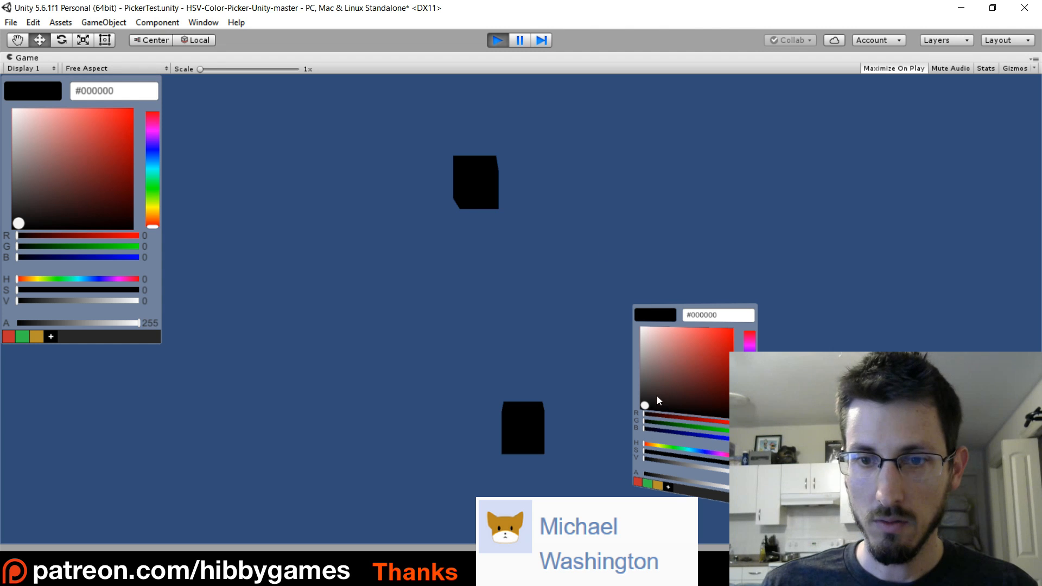
# Test both pickers by colouring the lower cube magenta #FF00D0 and the upper cube green #3FFF1A, and stop play mode.
pyautogui.moveTo(657, 397); pyautogui.dragTo(730, 332)
pyautogui.moveTo(749, 369); pyautogui.dragTo(750, 342)
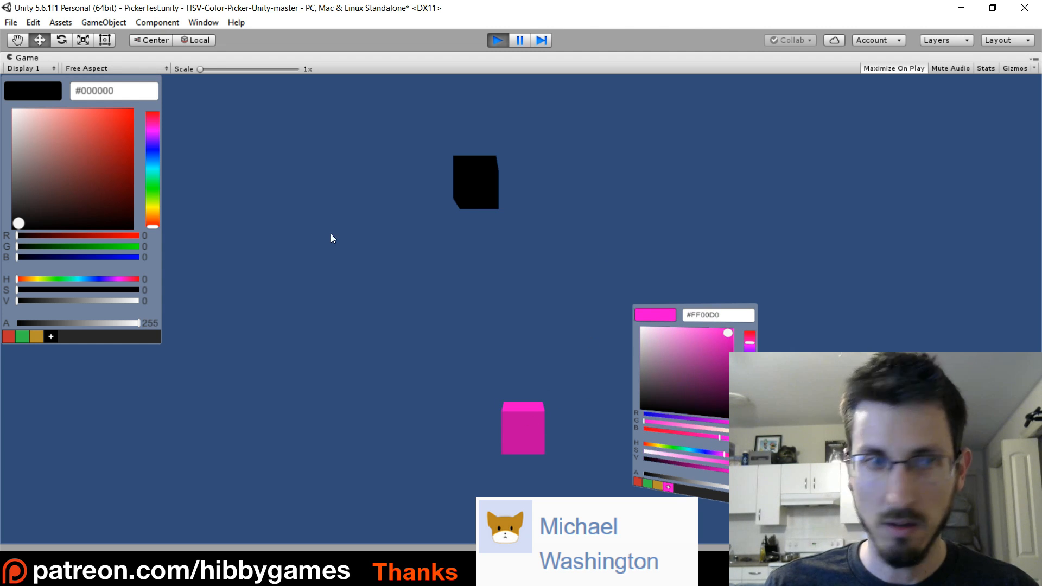
pyautogui.moveTo(53, 193); pyautogui.dragTo(108, 103)
pyautogui.moveTo(150, 216); pyautogui.dragTo(149, 191)
pyautogui.moveTo(108, 116); pyautogui.dragTo(180, 126)
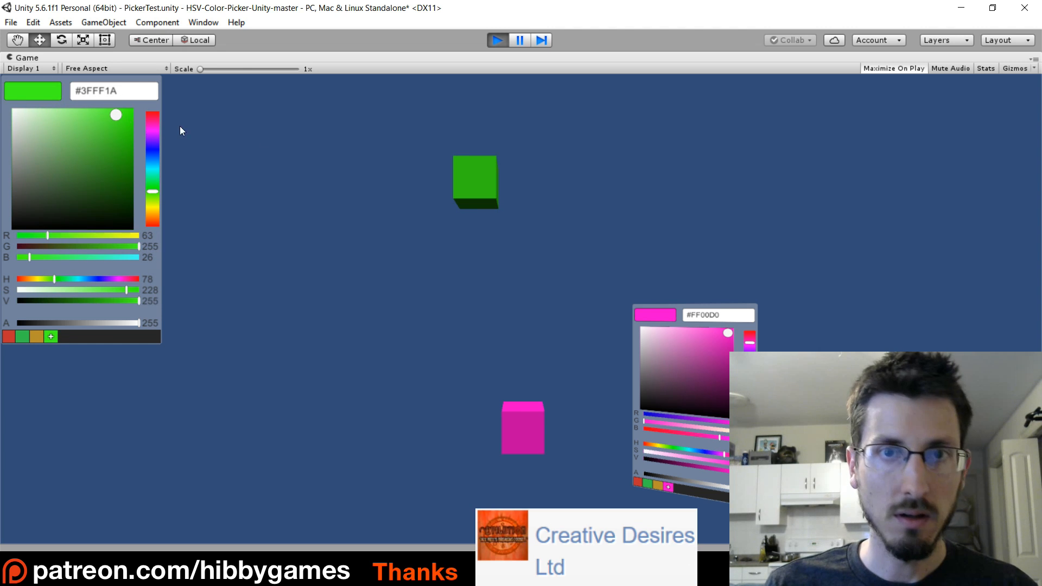
pyautogui.click(497, 39)
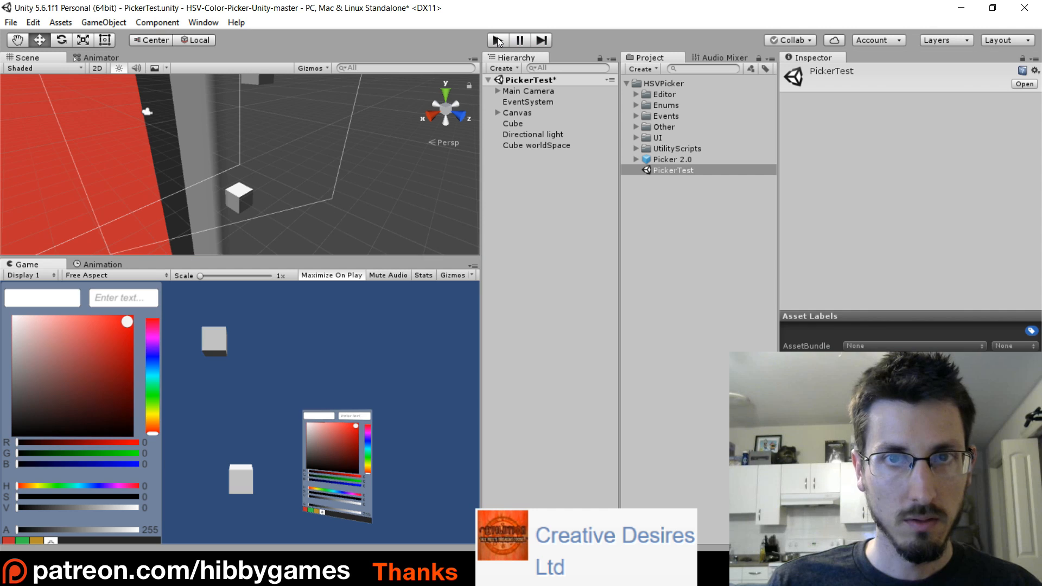
# Inspect the Cube's Color Picker Tester component and locate the objects its Renderer and Picker fields reference.
pyautogui.doubleClick(515, 124)
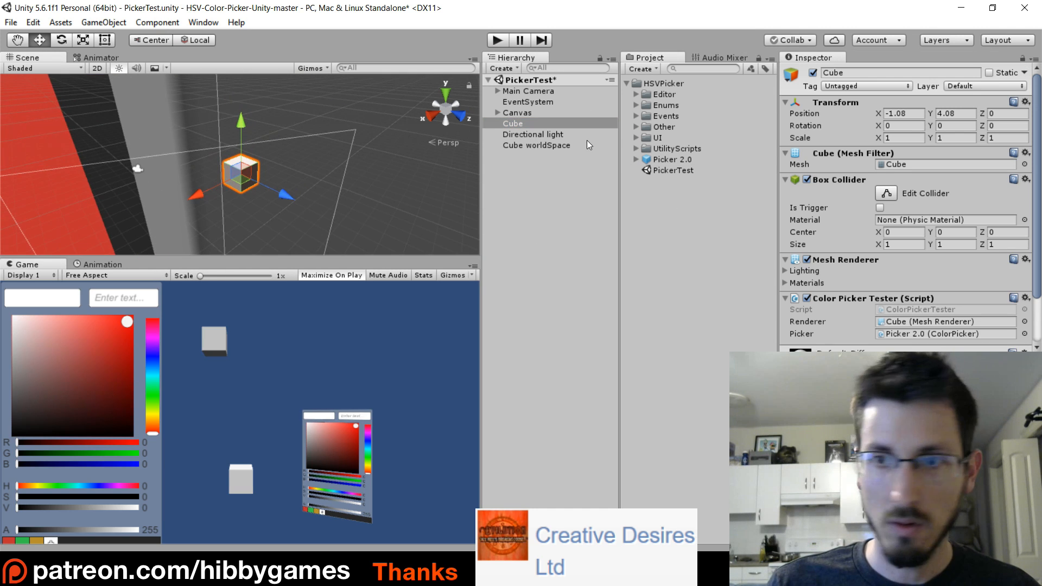
pyautogui.scroll(-2, 905, 255)
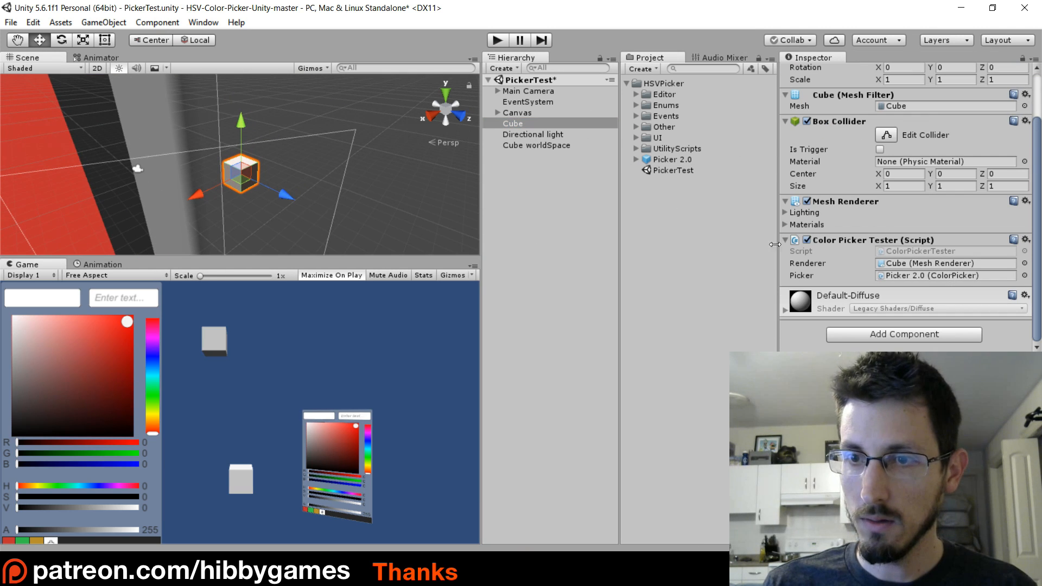
pyautogui.click(906, 264)
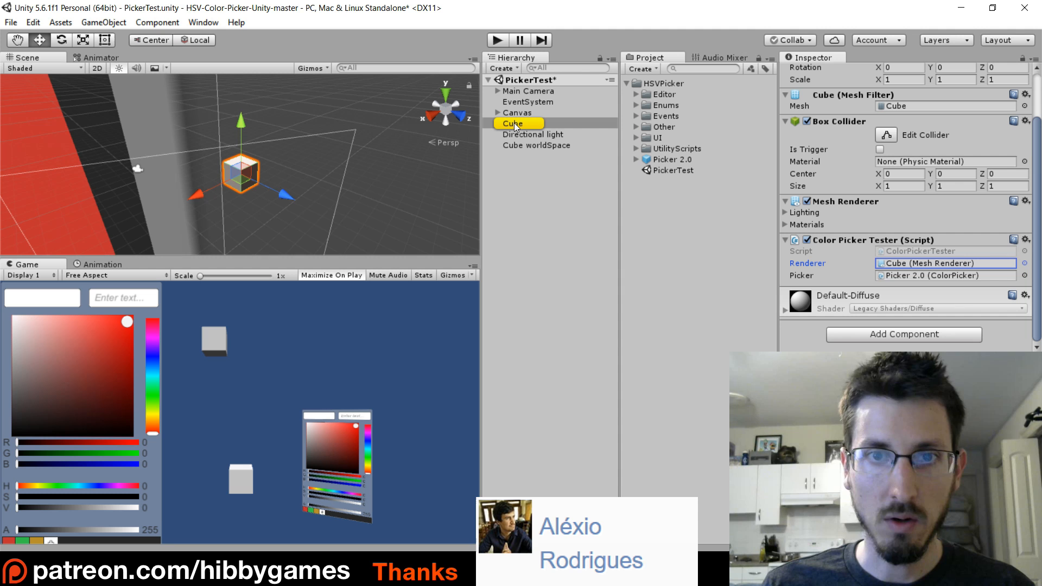
pyautogui.click(907, 275)
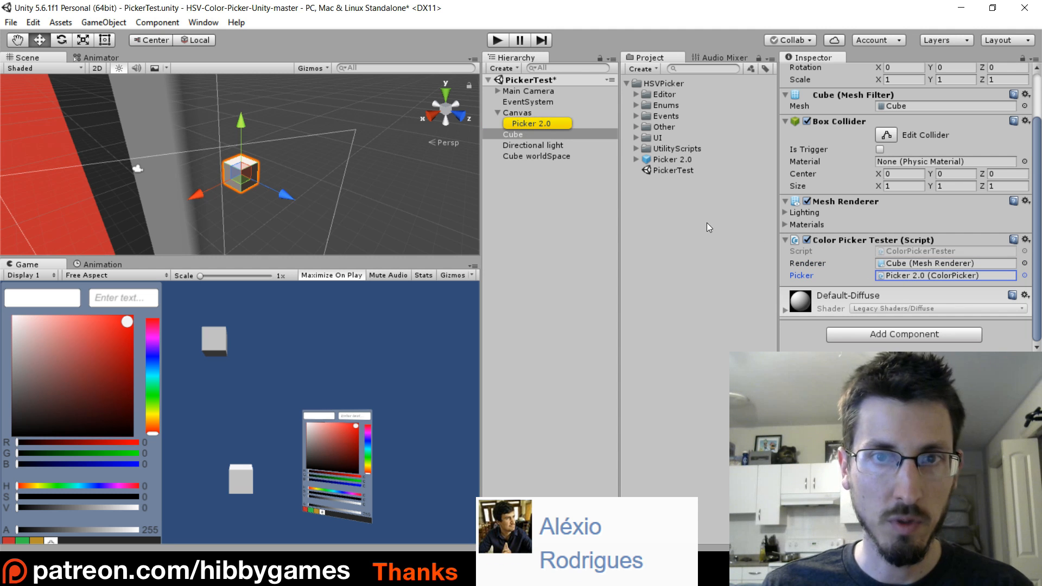
# Select Picker 2.0 under the Canvas and frame it in the Scene view to examine the picker.
pyautogui.click(537, 122)
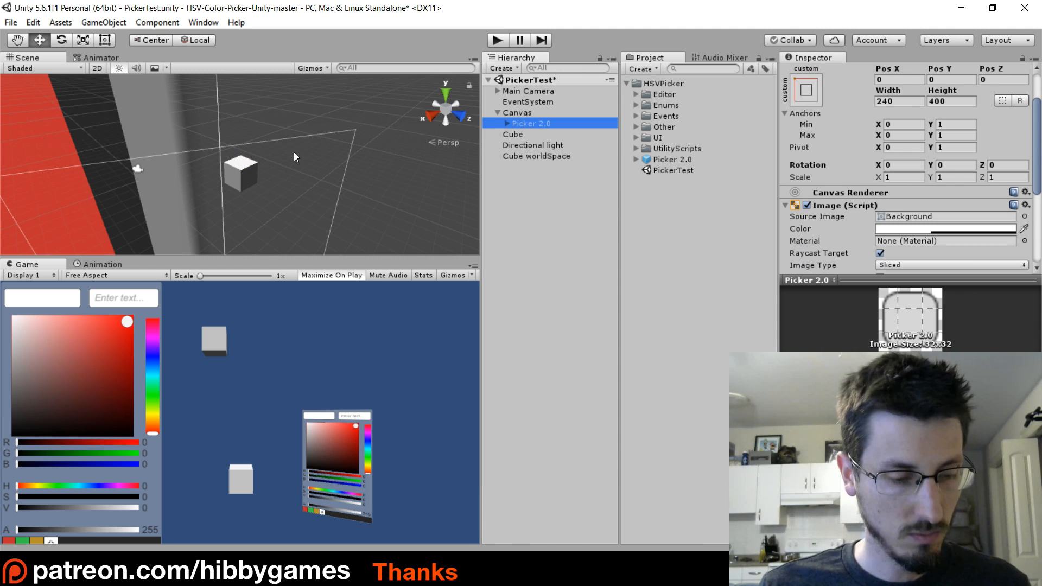
pyautogui.press('f')
pyautogui.scroll(5, 283, 213)
pyautogui.moveTo(285, 211); pyautogui.dragTo(273, 120, button='middle')
pyautogui.moveTo(273, 121); pyautogui.dragTo(140, 111, button='right')
pyautogui.moveTo(356, 241); pyautogui.dragTo(246, 167, button='middle')
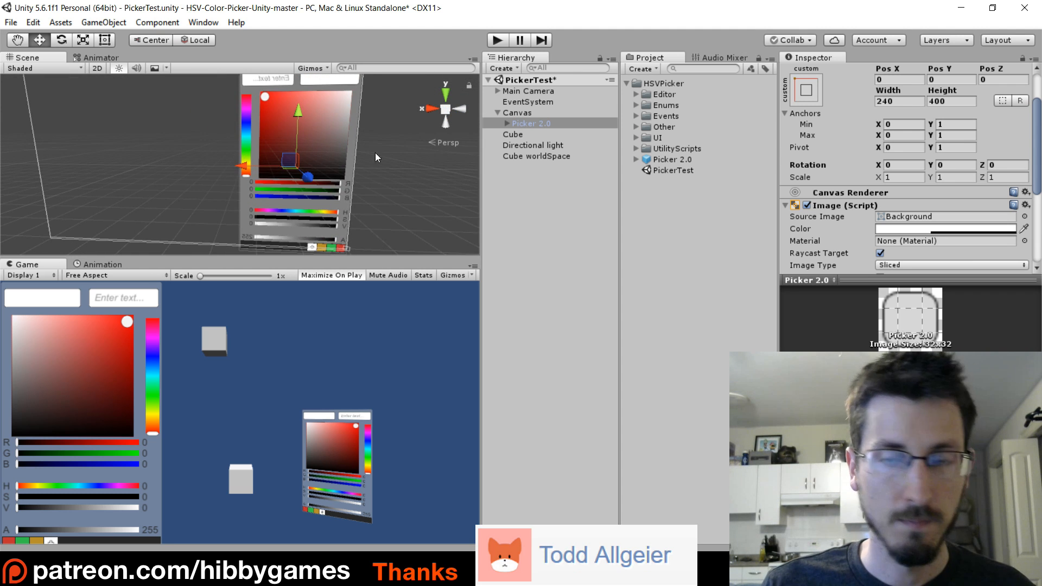
# Export the HSVPicker folder as a package with all its items and dependencies included.
pyautogui.click(627, 83)
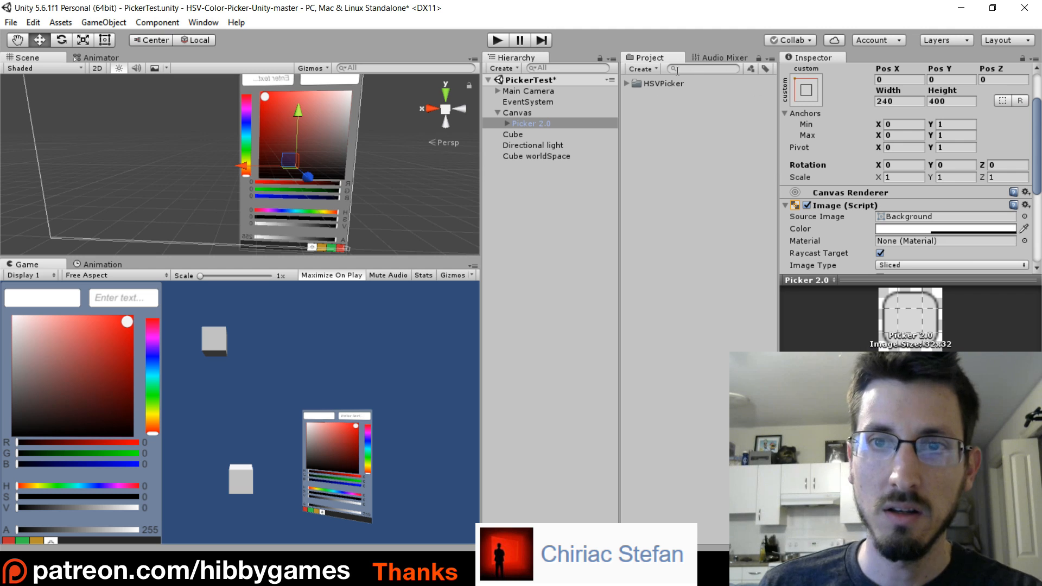
pyautogui.click(625, 84)
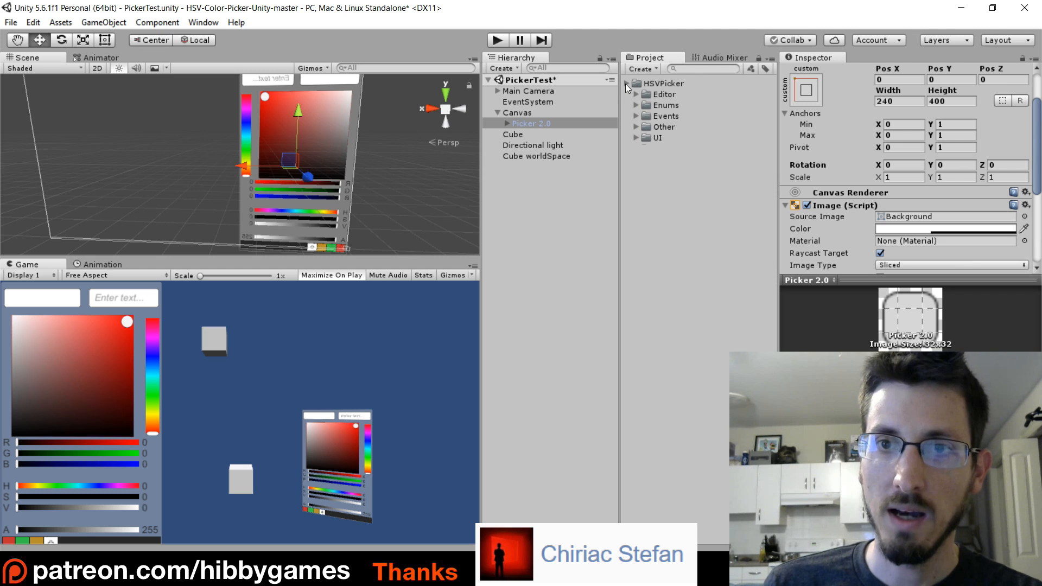
pyautogui.click(625, 83)
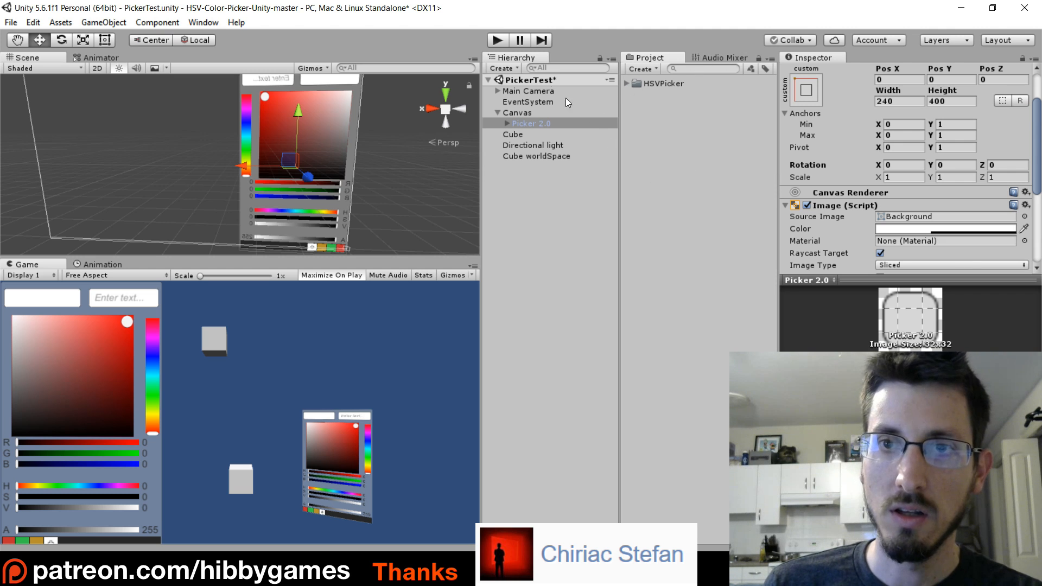
pyautogui.click(665, 83)
pyautogui.rightClick(665, 83)
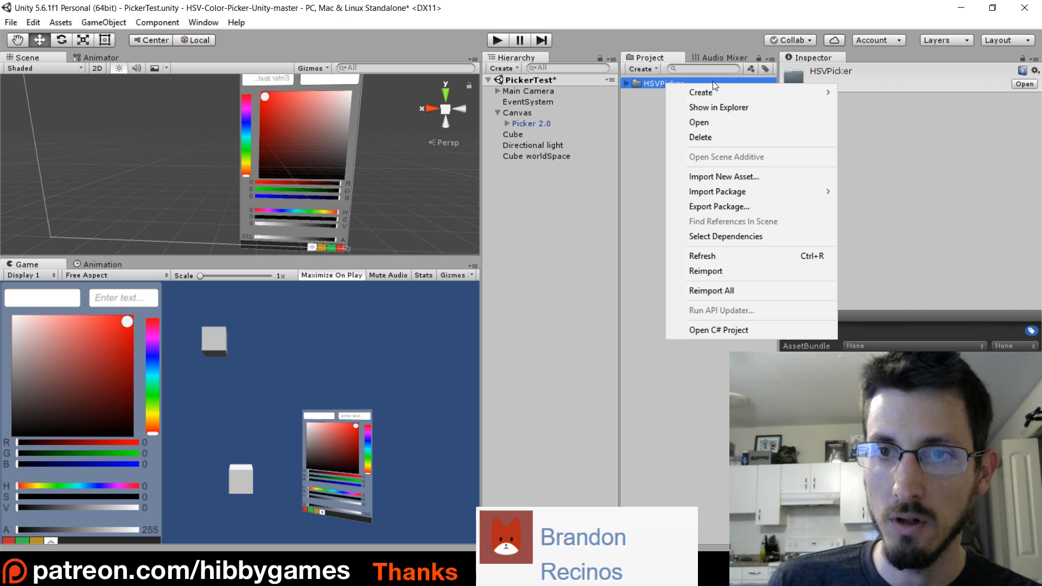
pyautogui.click(725, 208)
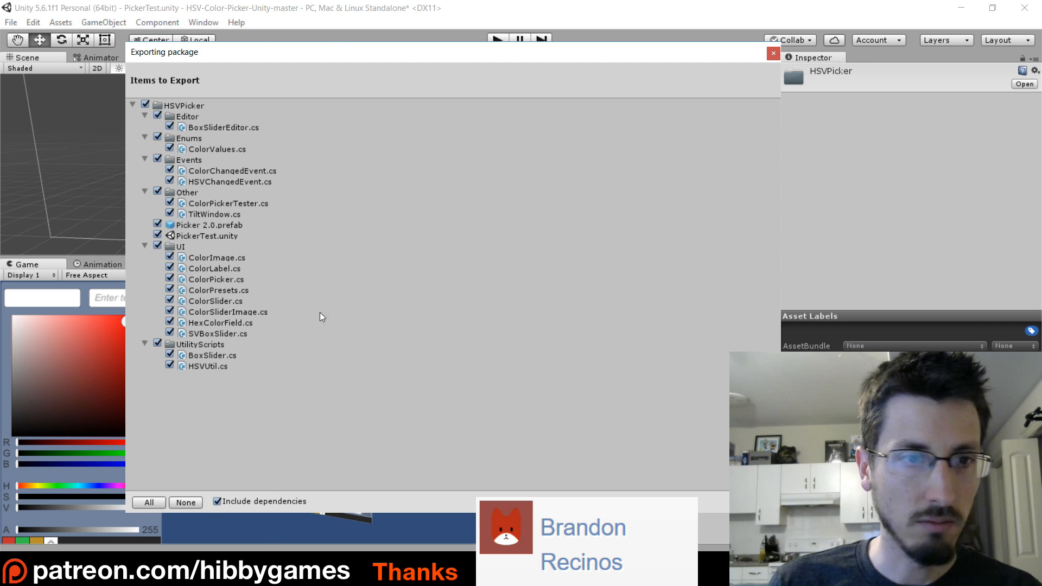
pyautogui.click(757, 502)
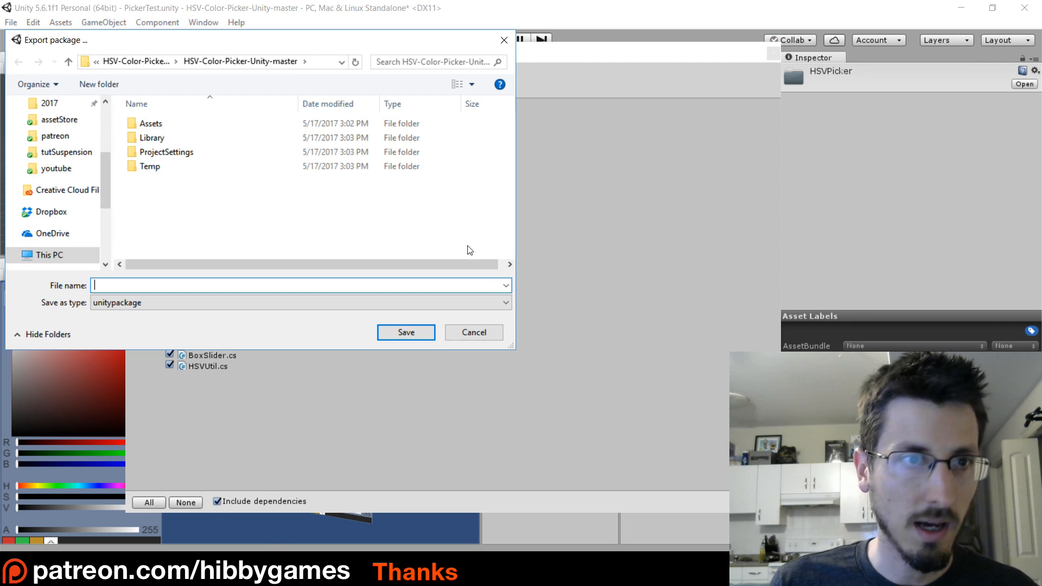
# Save the exported package to the Desktop as colorPicker.
pyautogui.scroll(2, 61, 132)
pyautogui.scroll(2, 60, 132)
pyautogui.click(56, 130)
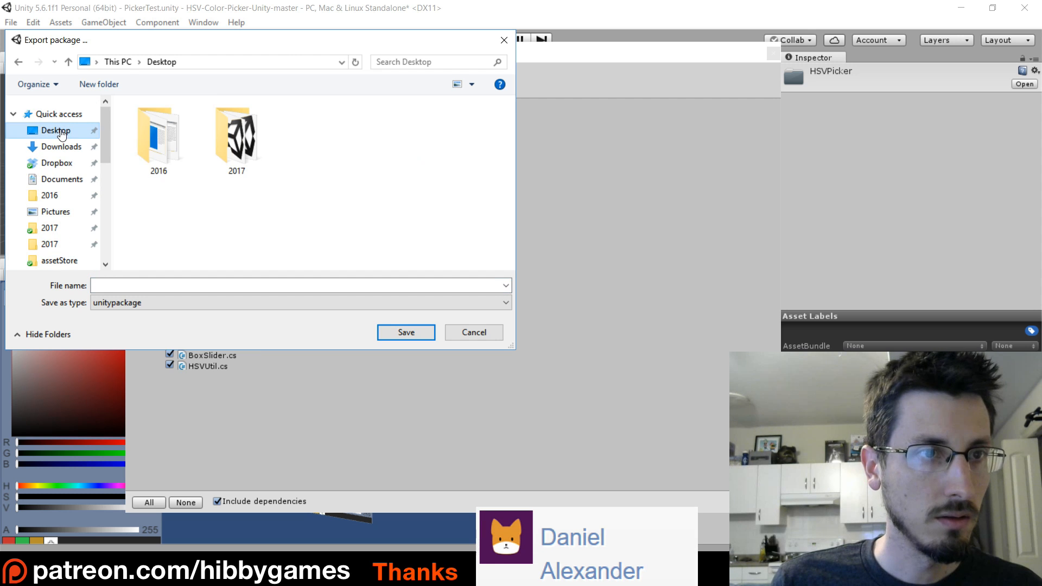
pyautogui.click(123, 283)
pyautogui.write('colorPicker')
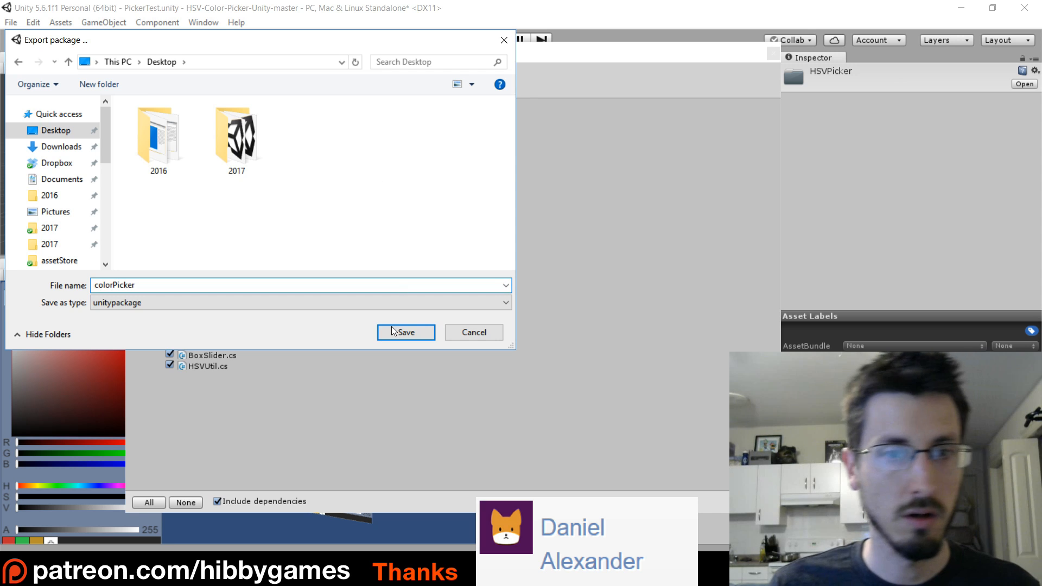
pyautogui.click(394, 331)
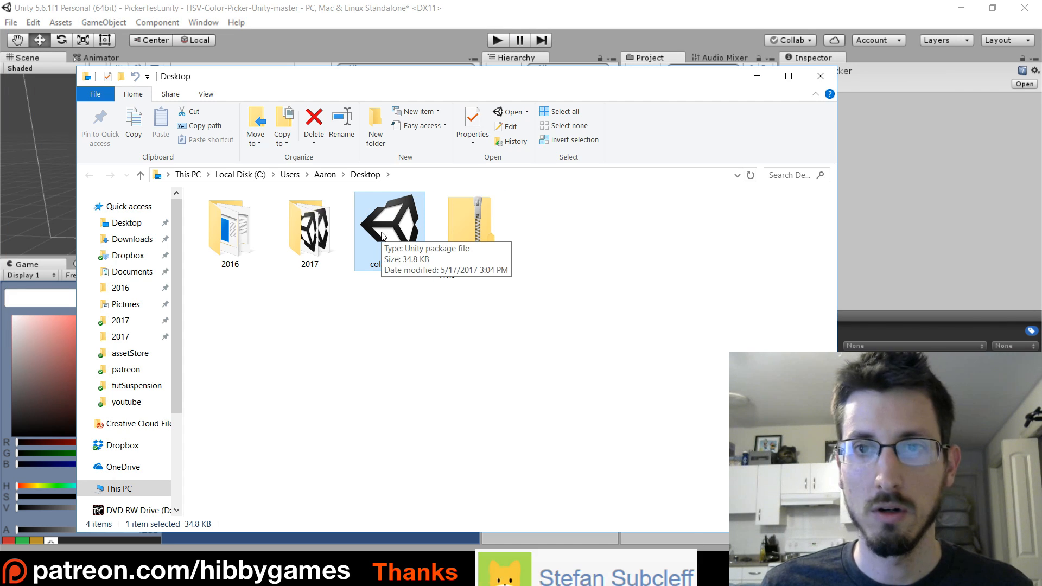
# Return to Unity and open the EasySuspension project.
pyautogui.click(799, 7)
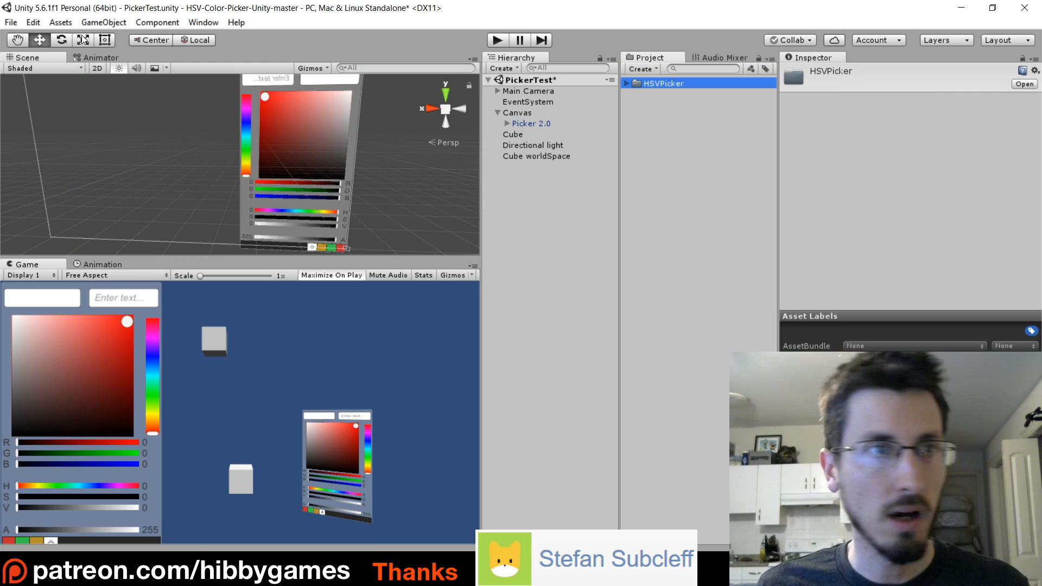
pyautogui.click(11, 22)
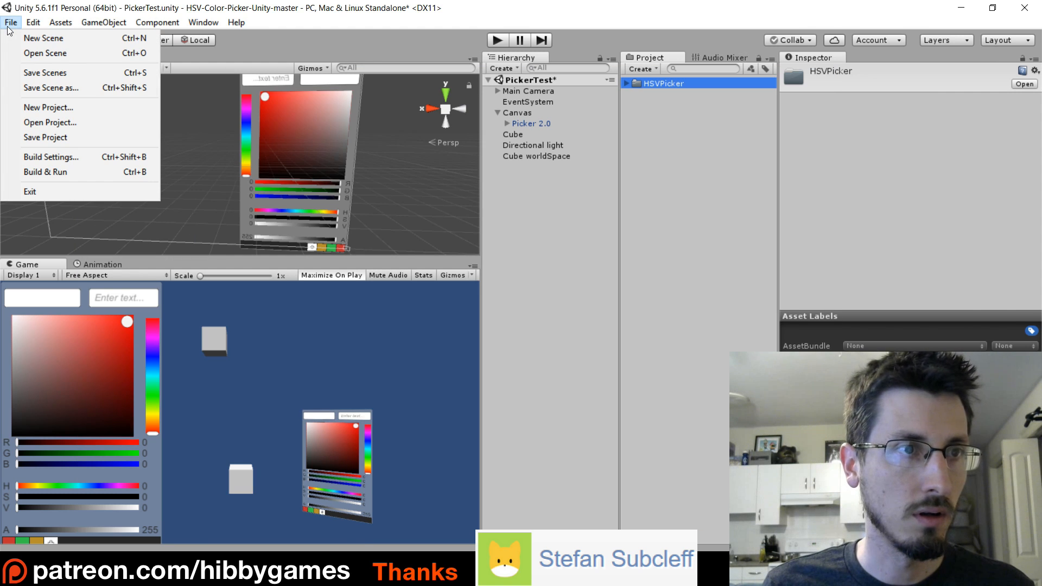
pyautogui.click(96, 120)
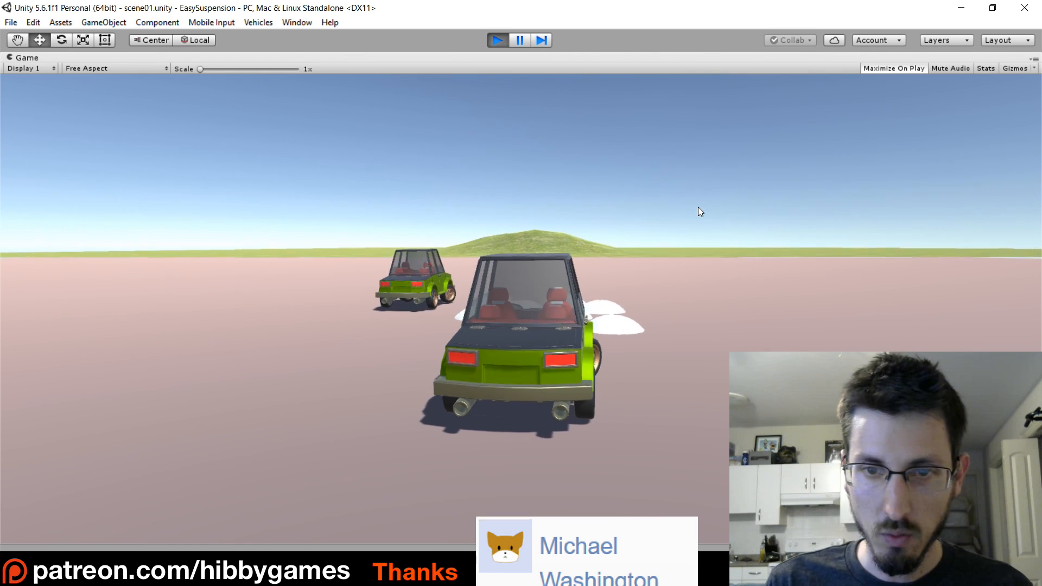
# Test-drive the green car over the white bumps in scene01 and stop play mode.
pyautogui.press('a')
pyautogui.press('d')
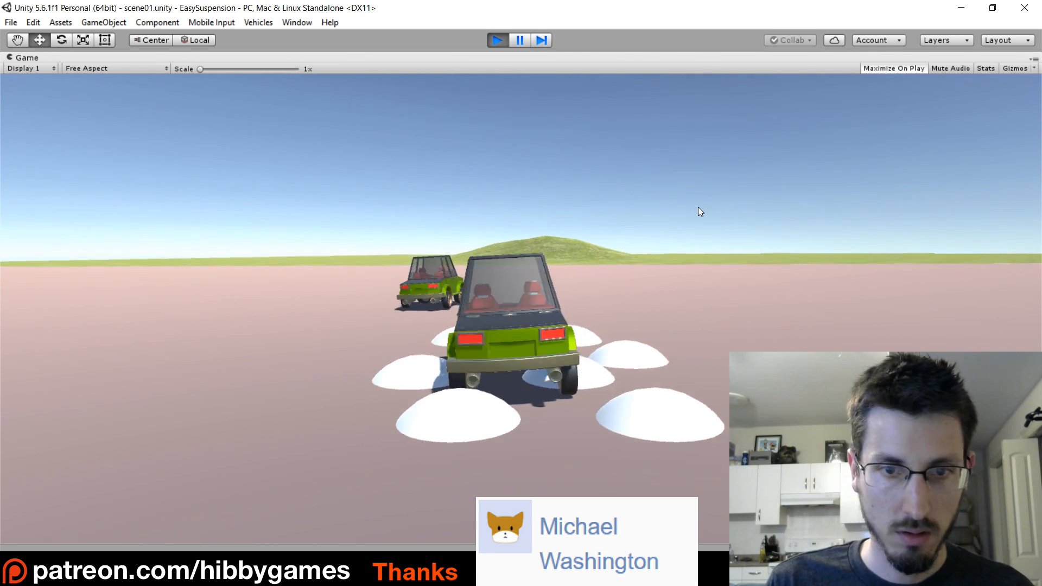
pyautogui.press('d')
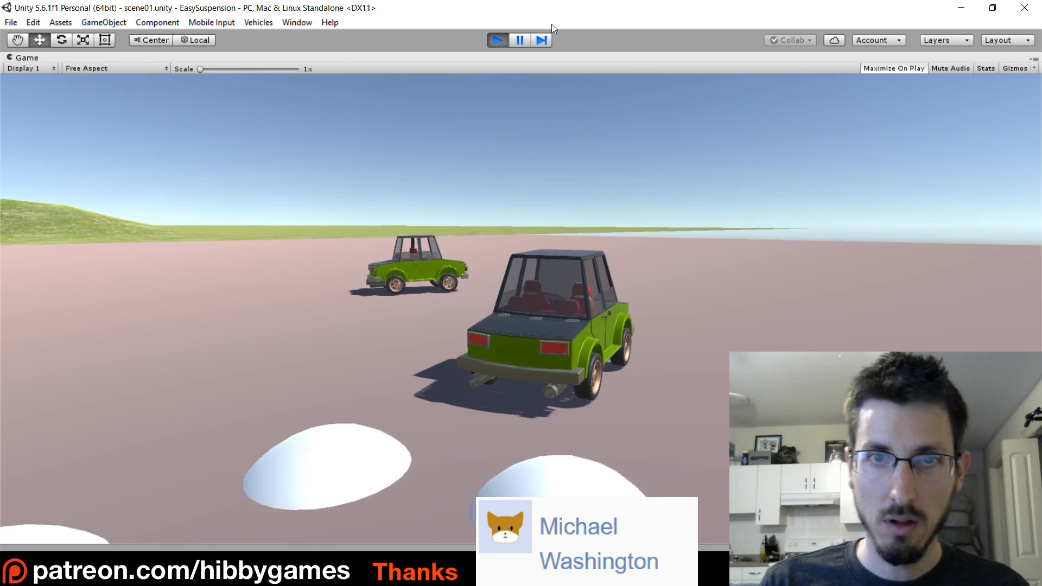
pyautogui.click(497, 40)
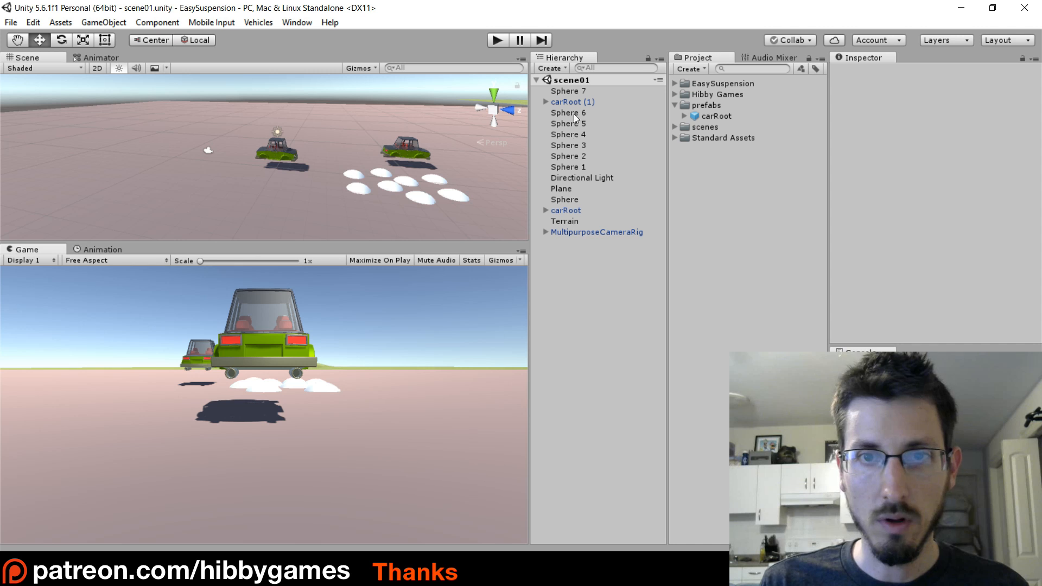
# Import the complete colorPicker custom package from the Desktop into the EasySuspension project.
pyautogui.click(675, 106)
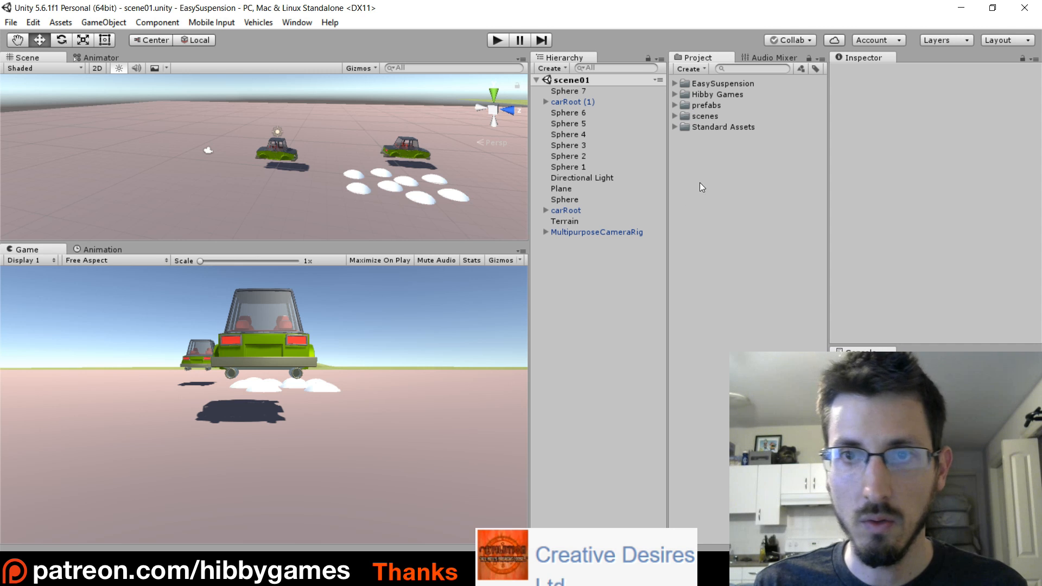
pyautogui.click(57, 23)
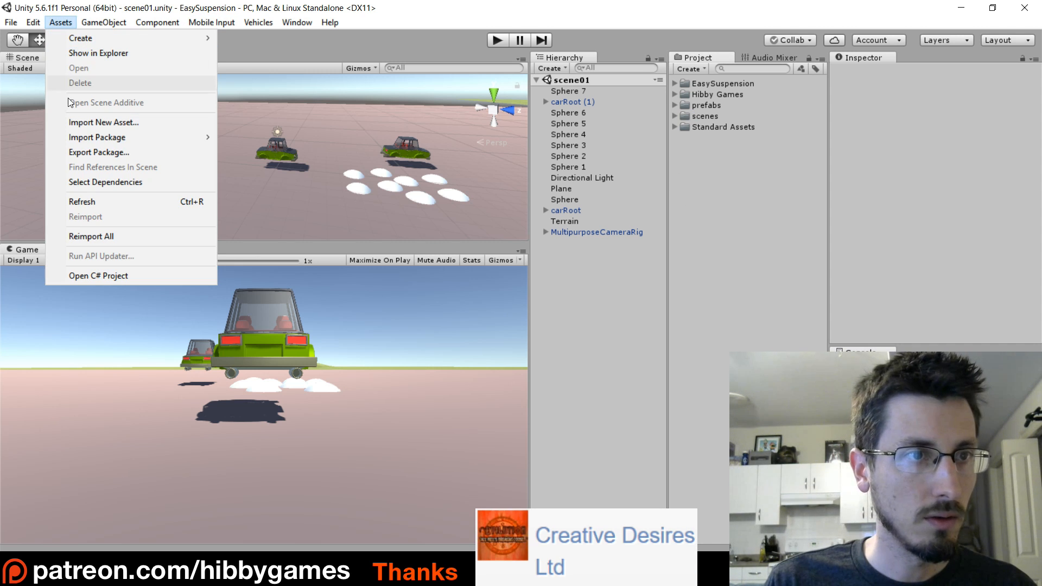
pyautogui.moveTo(125, 138)
pyautogui.click(278, 137)
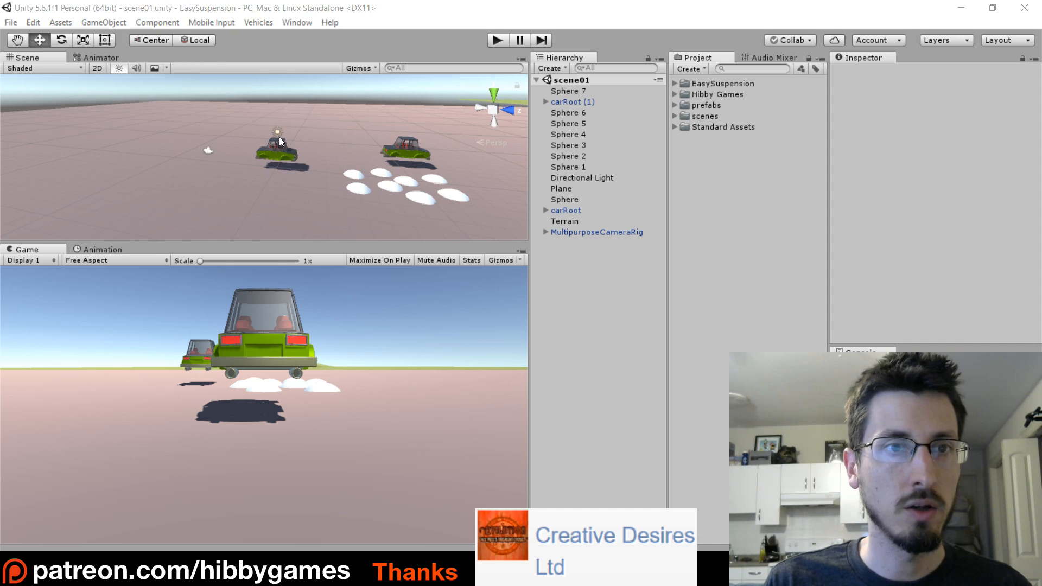
pyautogui.scroll(2, 60, 123)
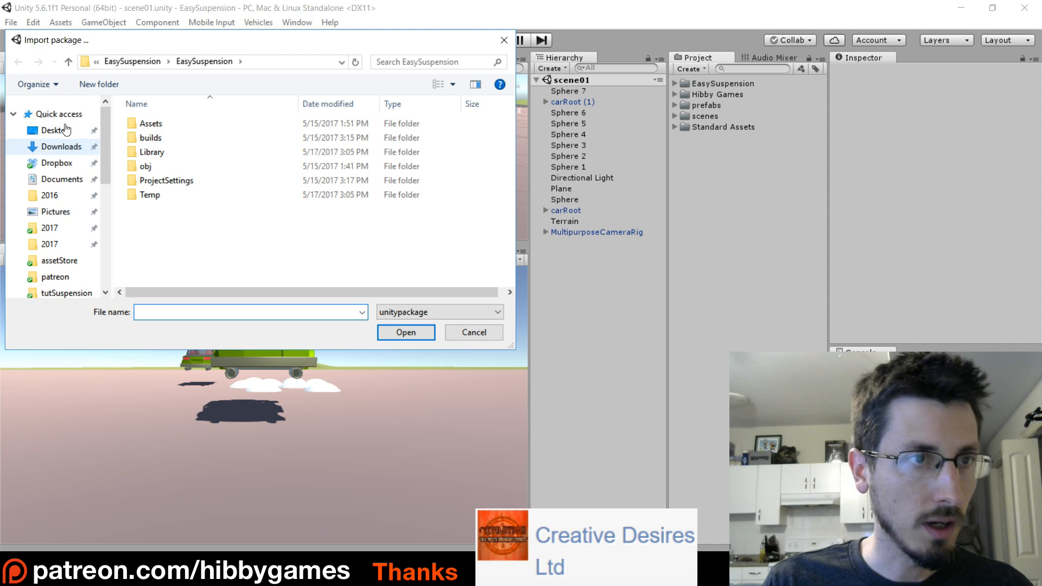
pyautogui.click(54, 131)
pyautogui.click(315, 135)
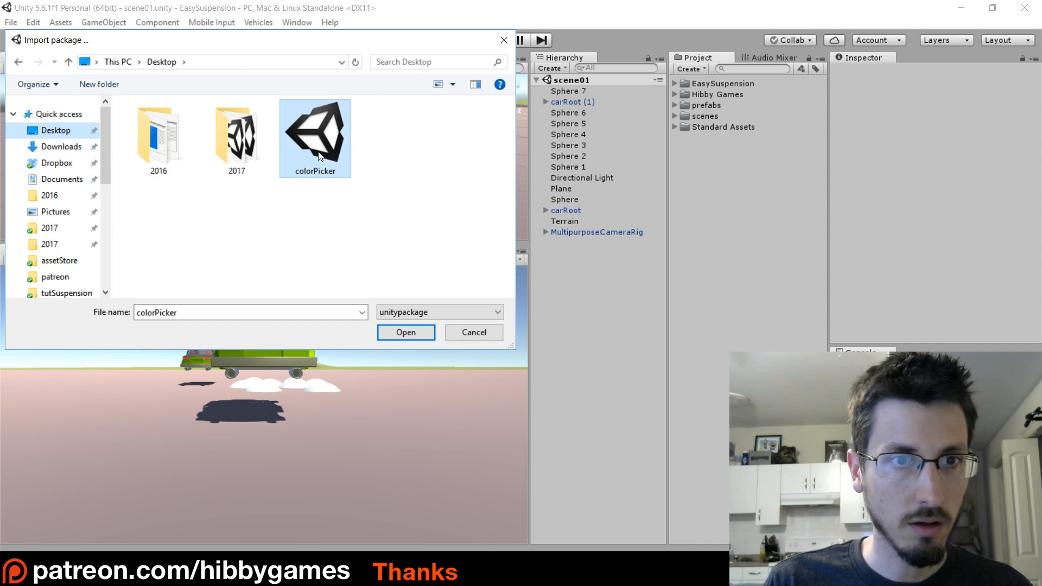
pyautogui.click(406, 332)
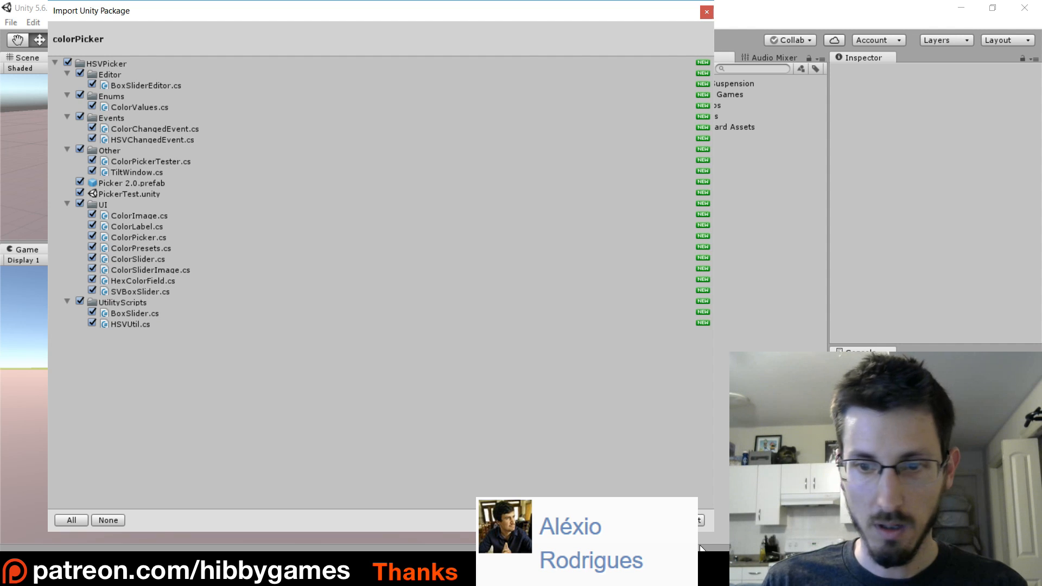
pyautogui.click(700, 520)
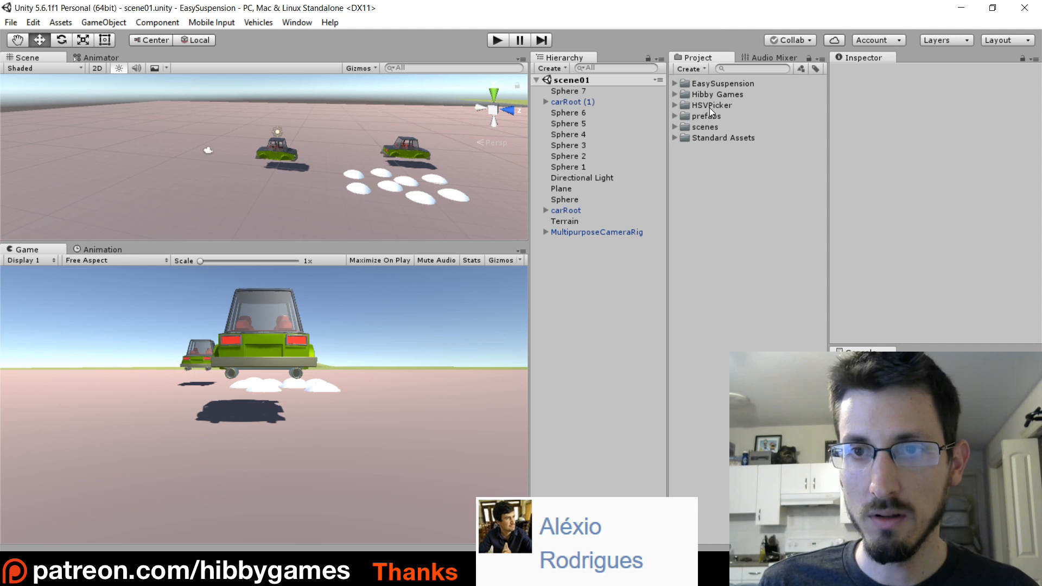
# Create a UI Canvas in scene01 and place the HSVPicker folder's Picker 2.0 prefab inside it.
pyautogui.click(675, 105)
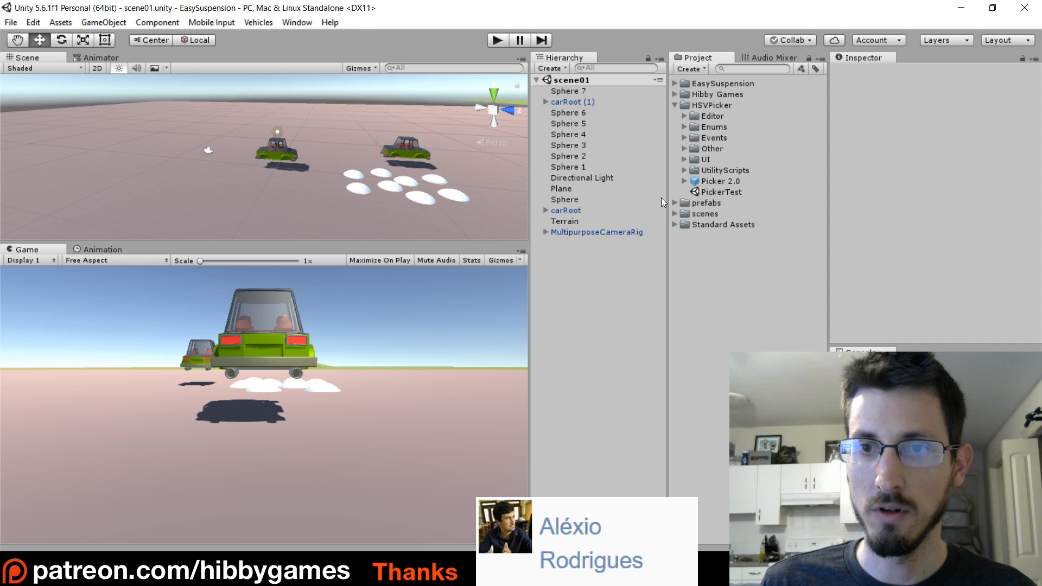
pyautogui.click(704, 182)
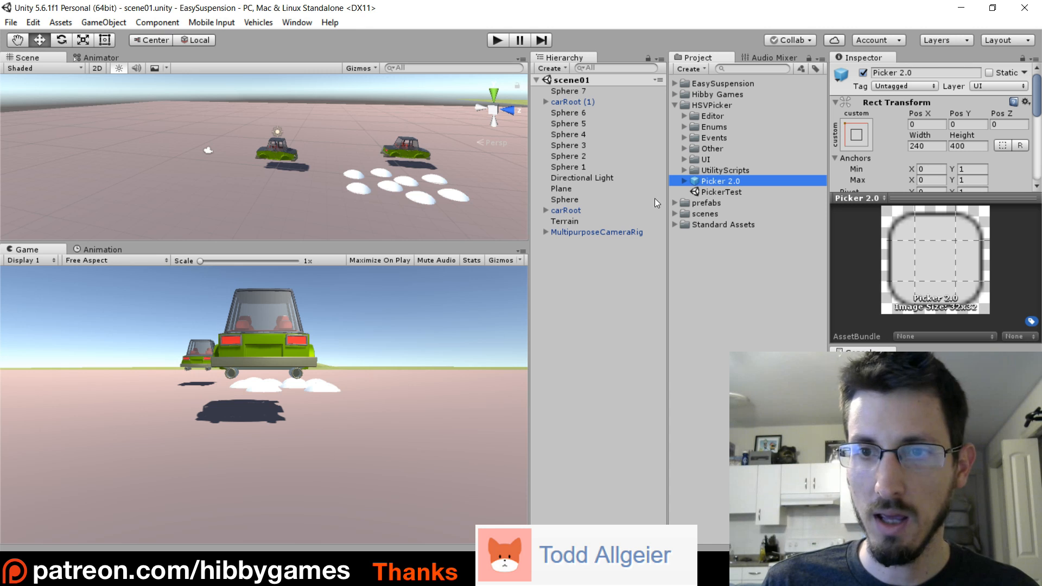
pyautogui.click(551, 286)
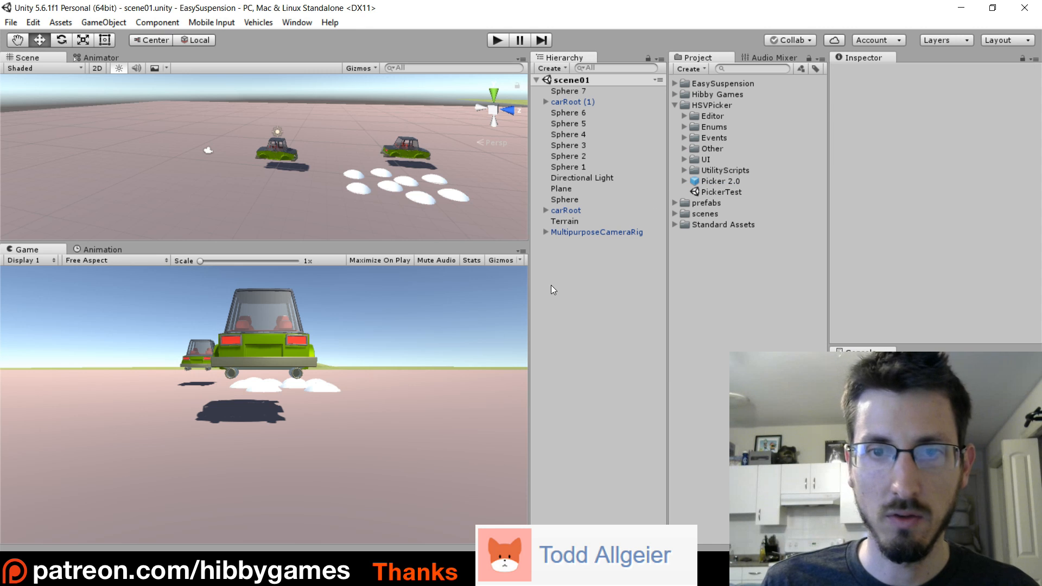
pyautogui.click(553, 69)
pyautogui.moveTo(585, 187)
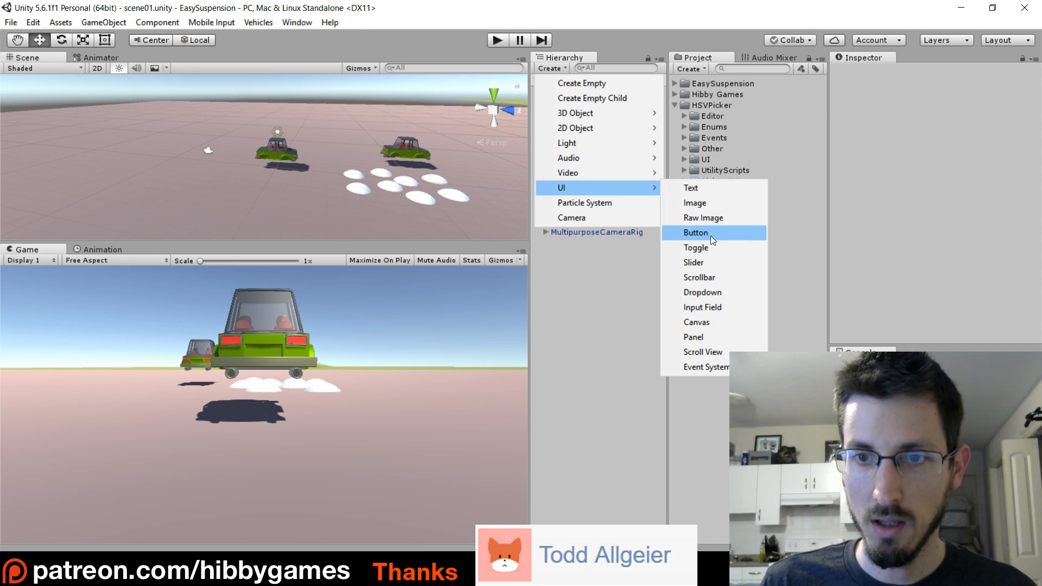
pyautogui.click(698, 322)
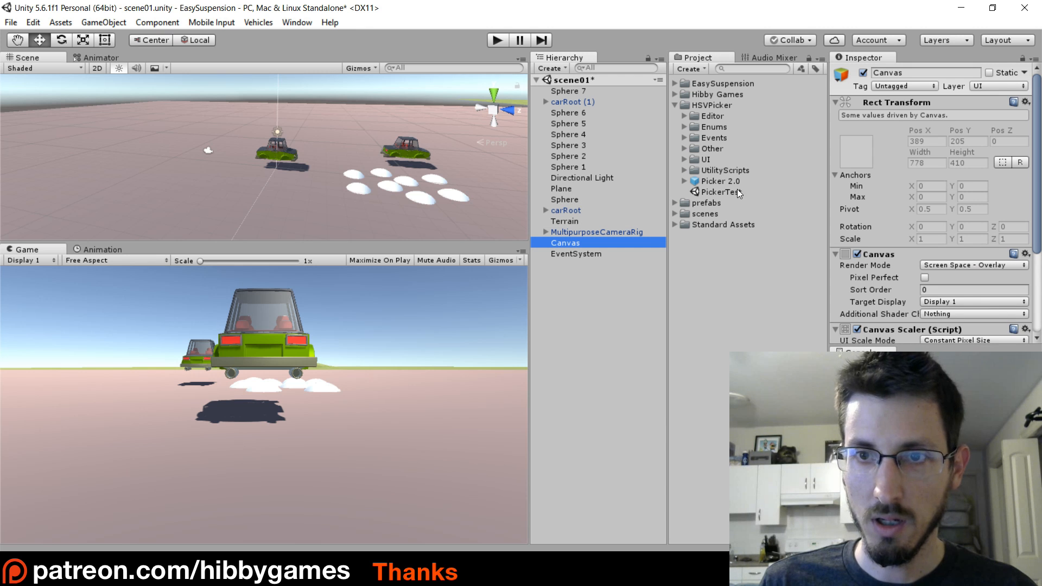
pyautogui.moveTo(727, 184); pyautogui.dragTo(568, 244)
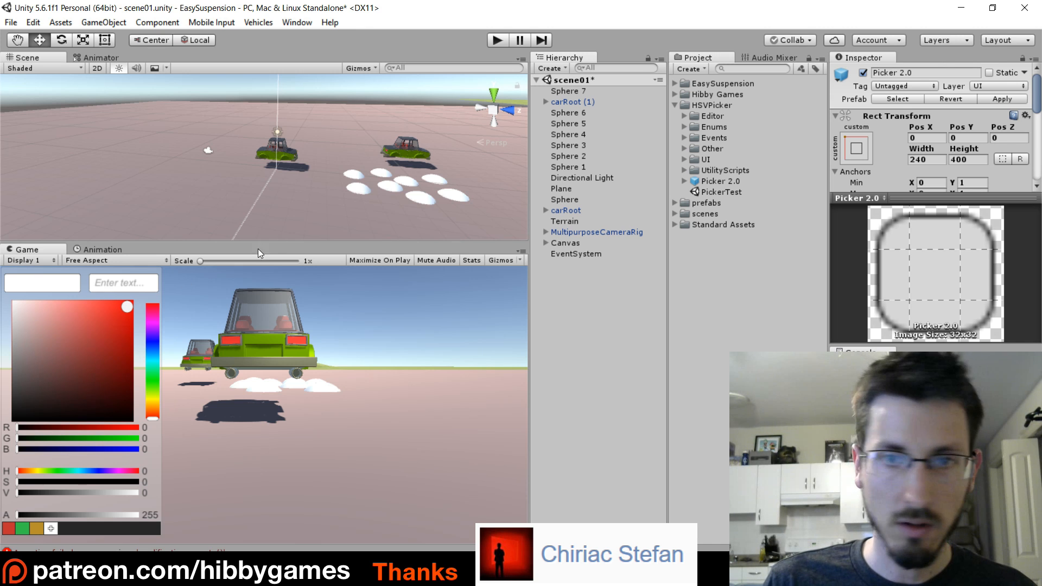
# Set the Canvas Scaler's UI Scale Mode to Scale With Screen Size and its Match value to 0.5.
pyautogui.click(568, 243)
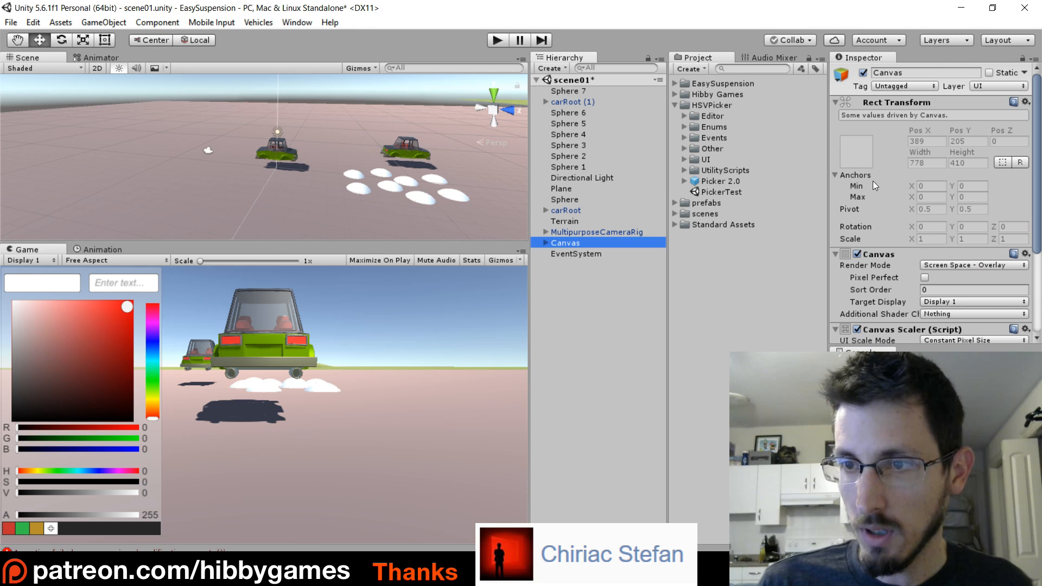
pyautogui.scroll(-4, 905, 242)
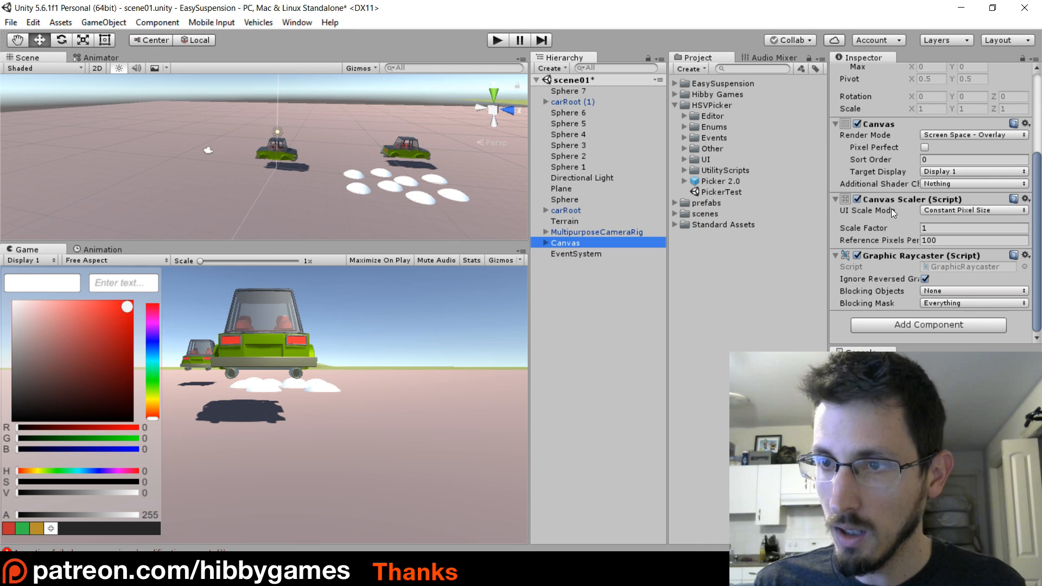
pyautogui.click(959, 210)
pyautogui.click(961, 240)
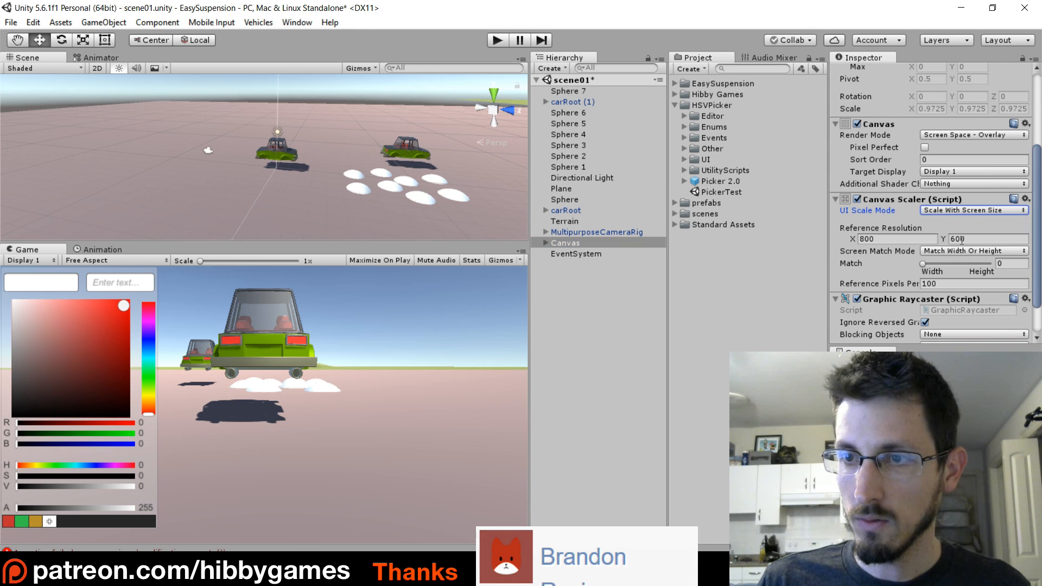
pyautogui.scroll(-1, 886, 205)
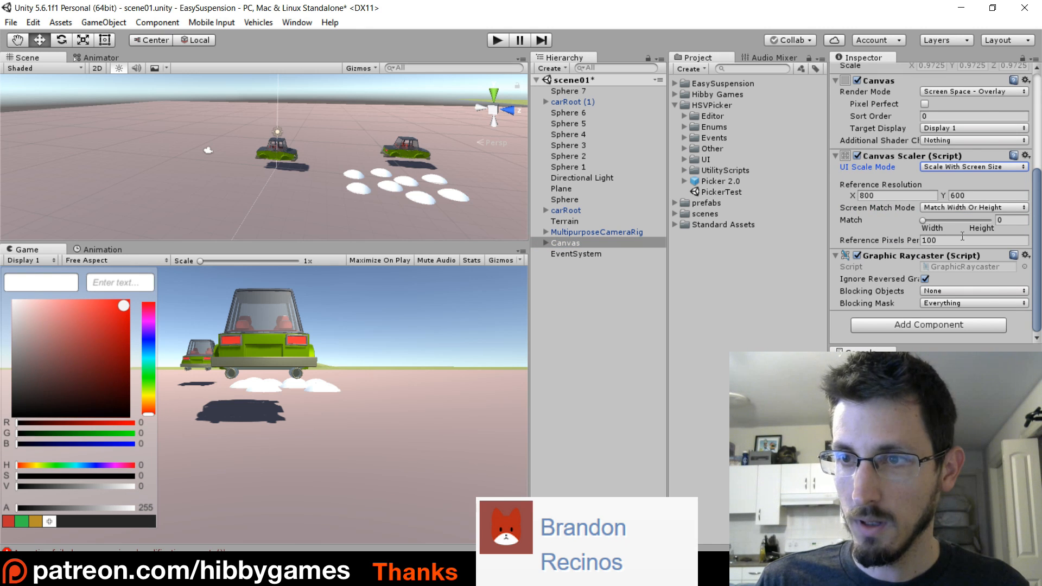
pyautogui.click(1010, 221)
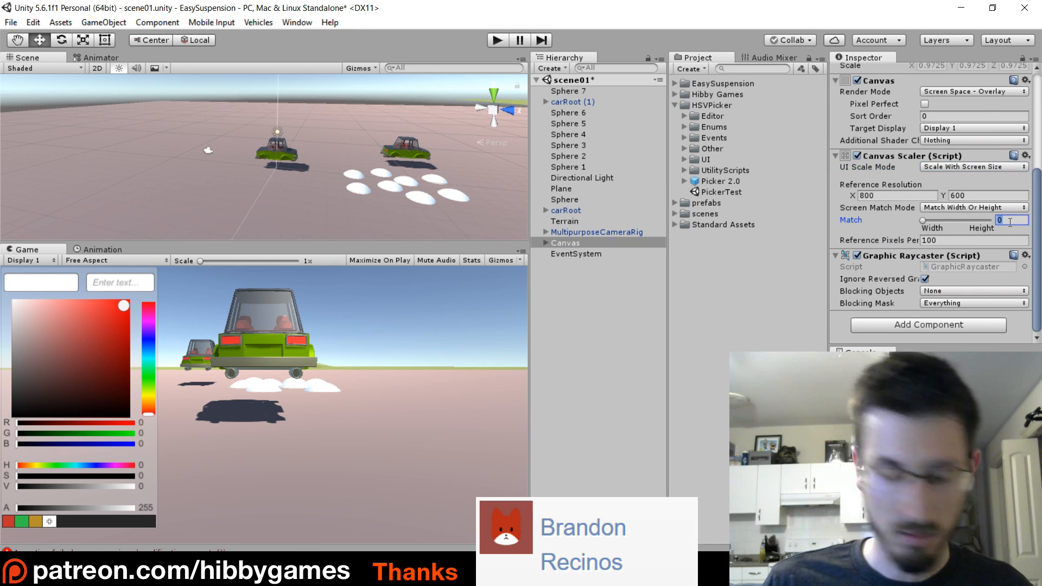
pyautogui.write('.5')
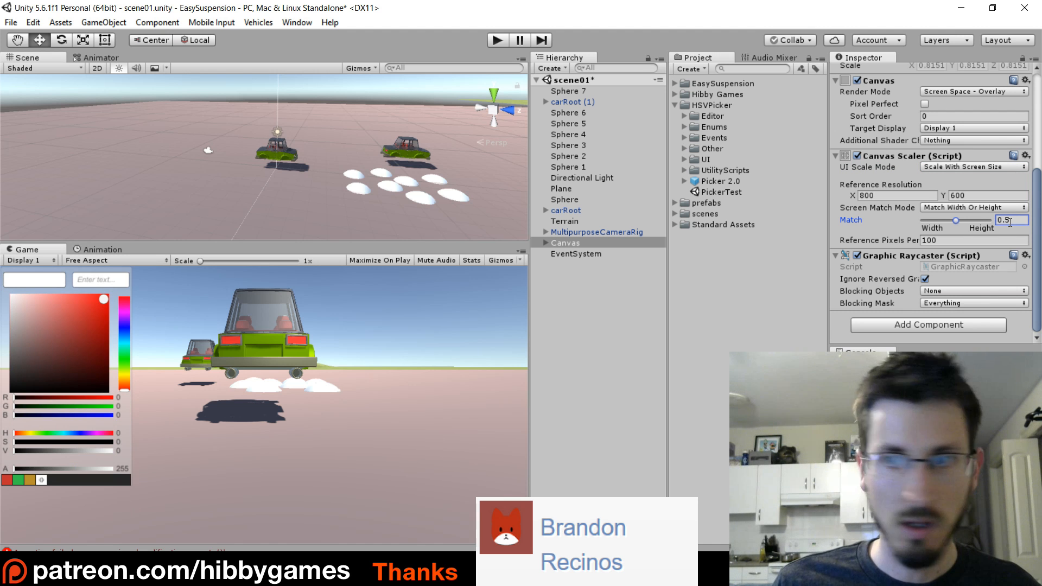
pyautogui.moveTo(277, 243); pyautogui.dragTo(361, 256)
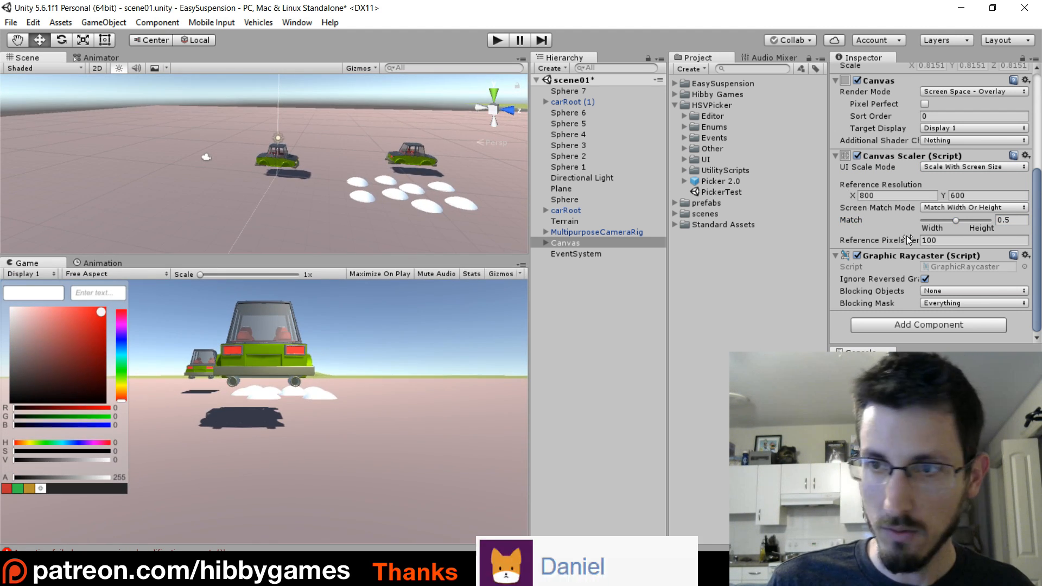
# Save scene01 with its new colour picker Canvas.
pyautogui.click(569, 243)
pyautogui.click(11, 22)
pyautogui.click(35, 71)
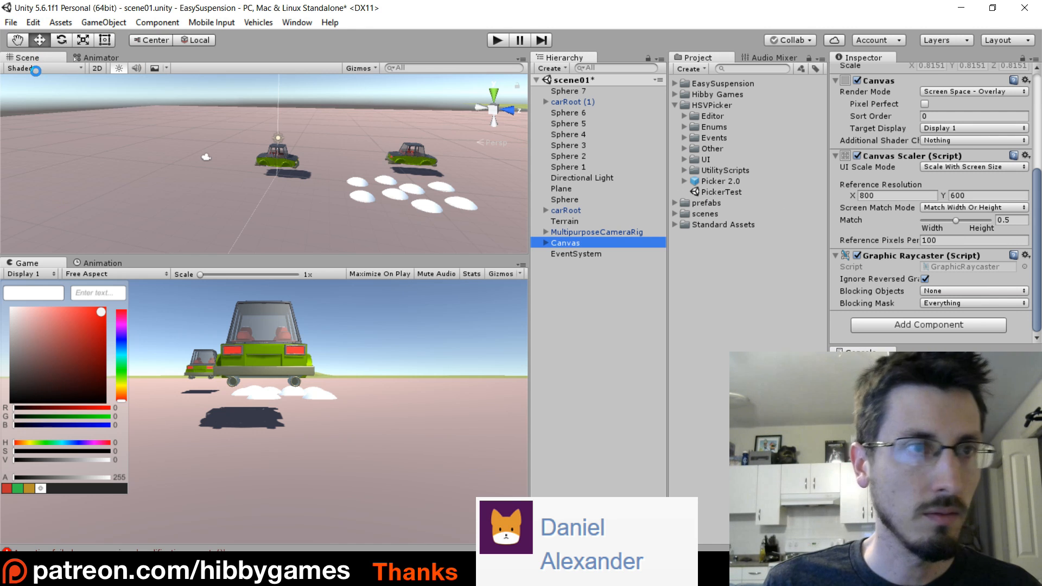
# Open the HSVPicker folder's PickerTest scene and examine the Cube's Color Picker Tester component and the ColorPickerTester script behind it.
pyautogui.doubleClick(696, 193)
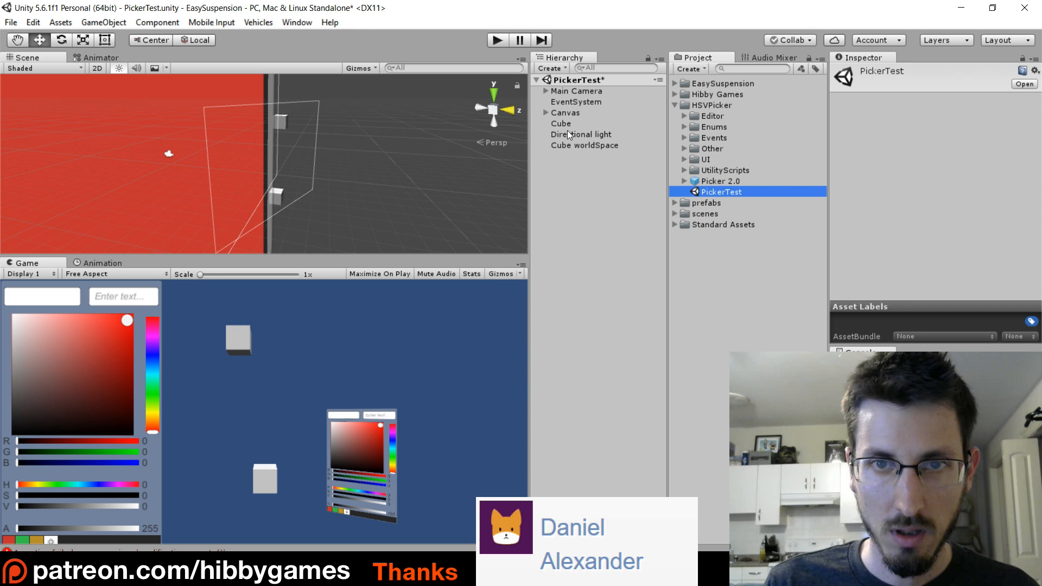
pyautogui.click(560, 124)
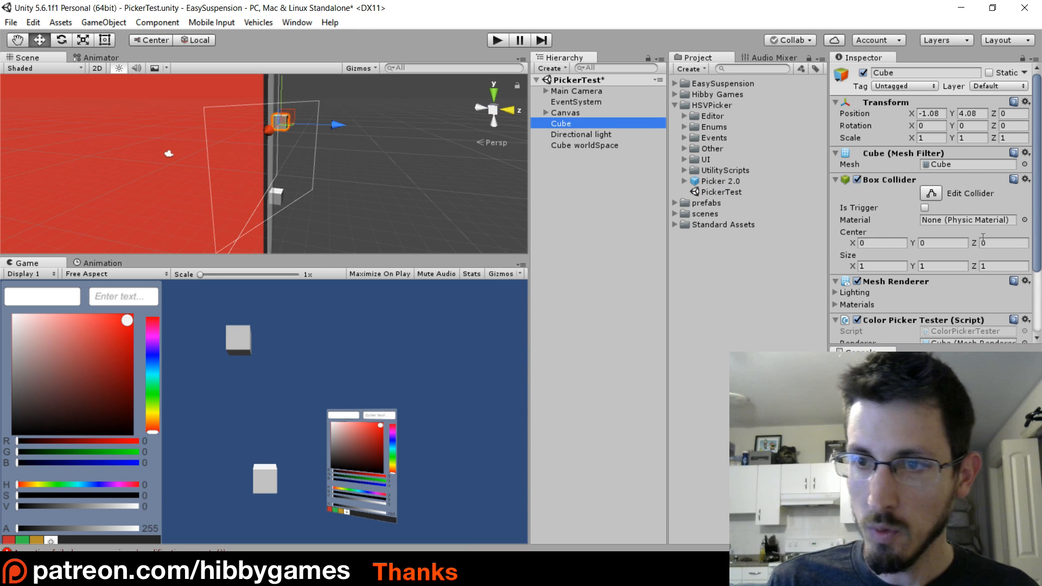
pyautogui.scroll(-4, 916, 176)
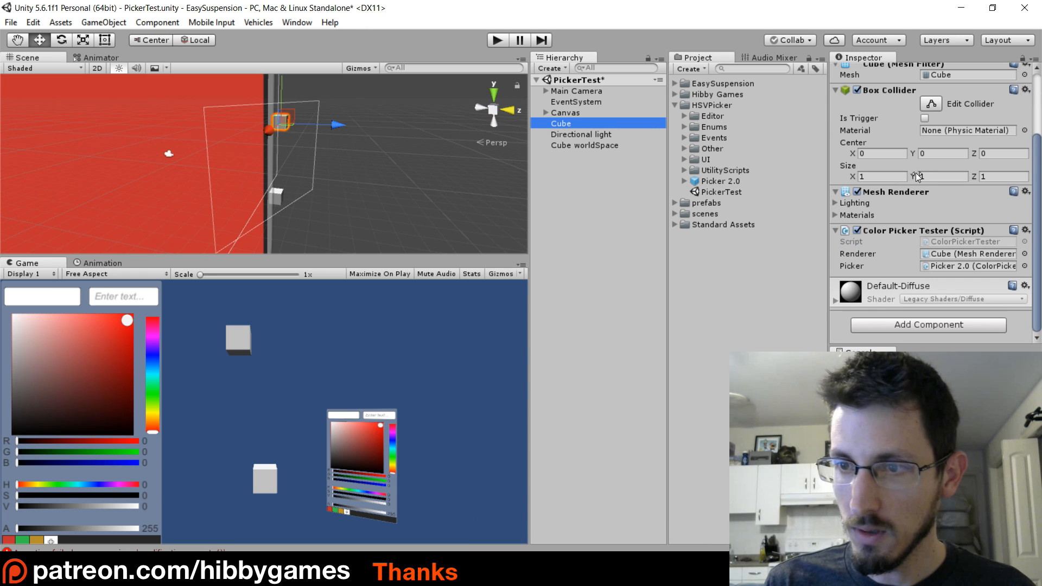
pyautogui.click(949, 242)
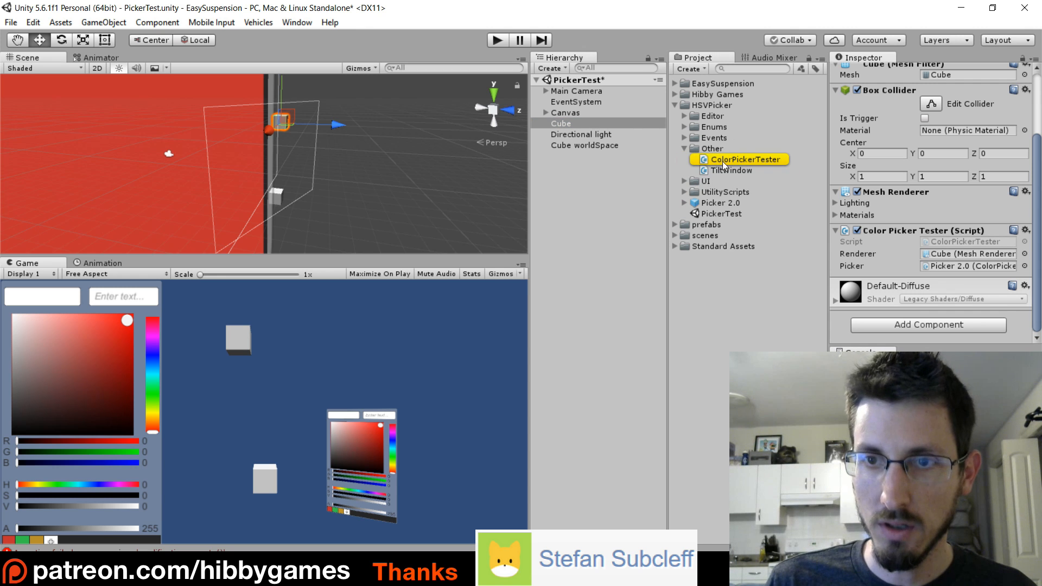
pyautogui.click(761, 161)
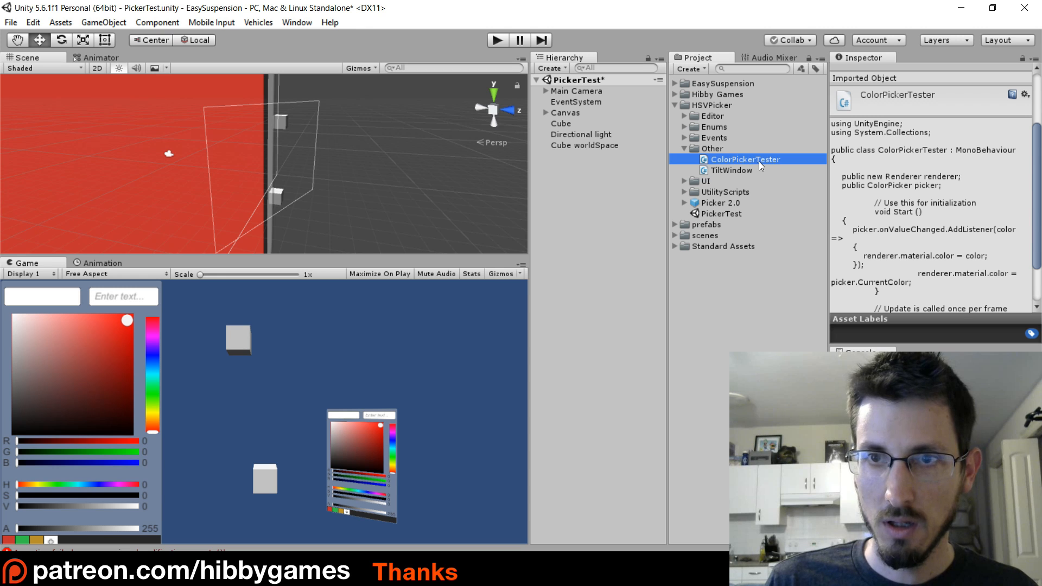
# Reopen scene01 from the scenes folder, discarding the changes to the PickerTest scene.
pyautogui.click(675, 235)
pyautogui.doubleClick(690, 246)
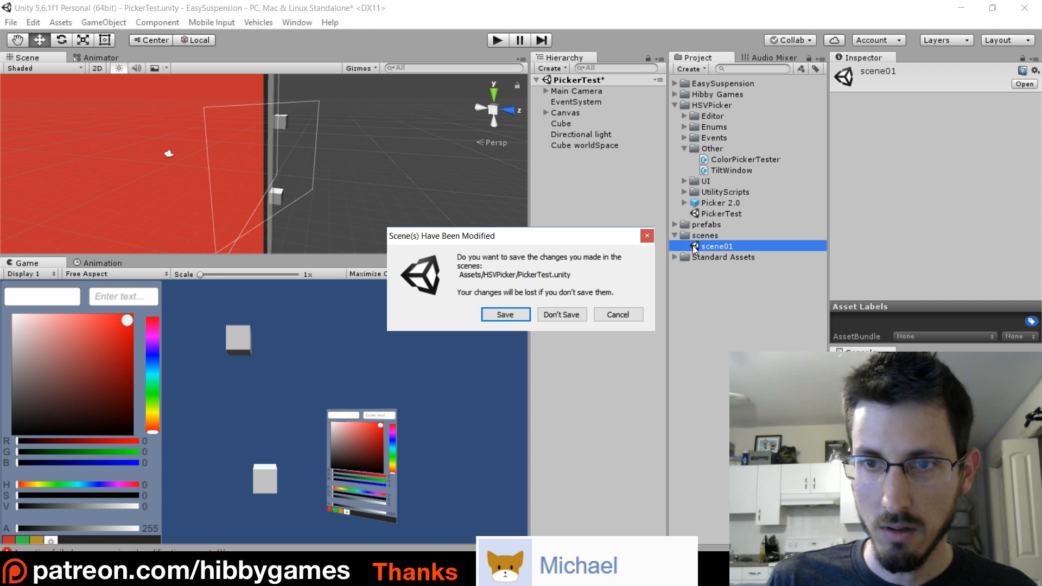
pyautogui.click(564, 314)
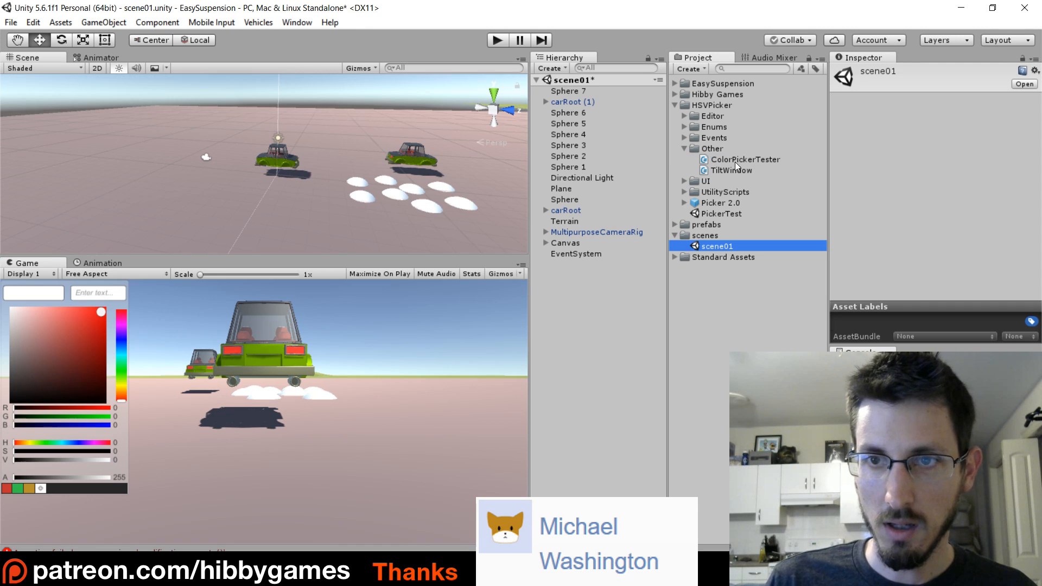
# Attach the ColorPickerTester script from the HSVPicker folder's Other subfolder to the carRoot object as a component.
pyautogui.click(750, 159)
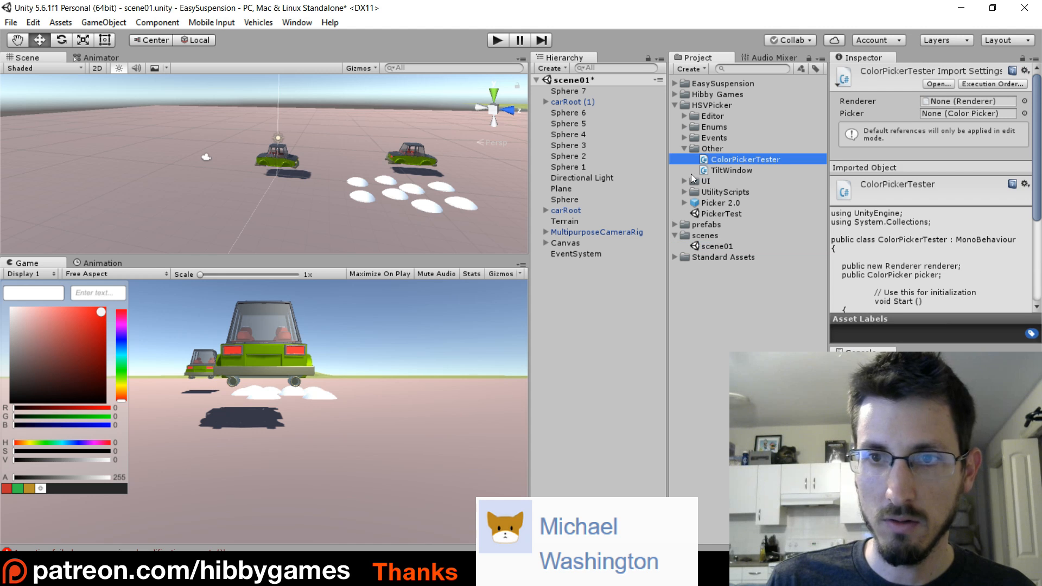
pyautogui.click(569, 210)
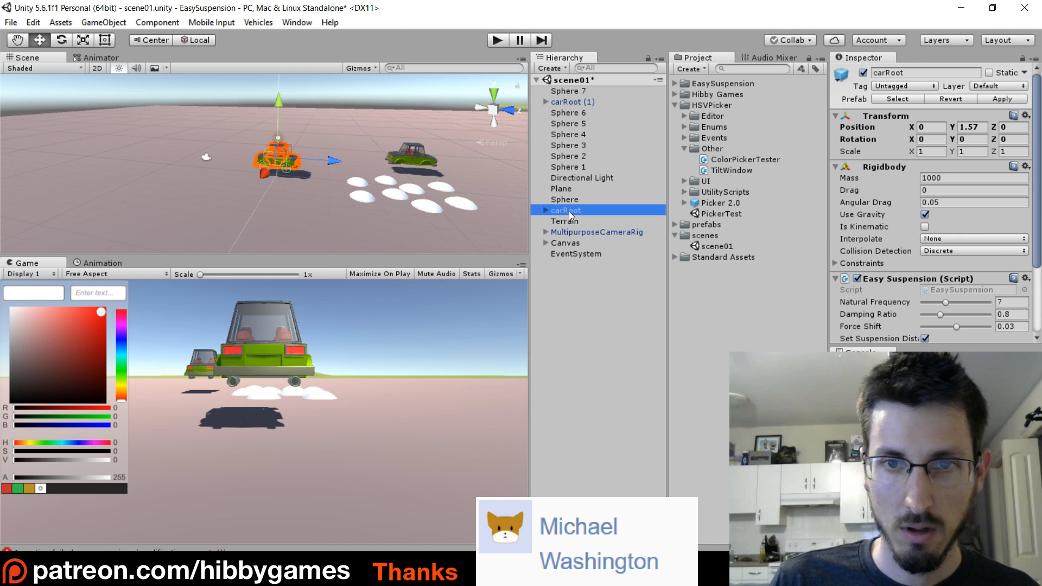
pyautogui.press('f')
pyautogui.moveTo(323, 190); pyautogui.dragTo(348, 178, button='middle')
pyautogui.scroll(7, 321, 182)
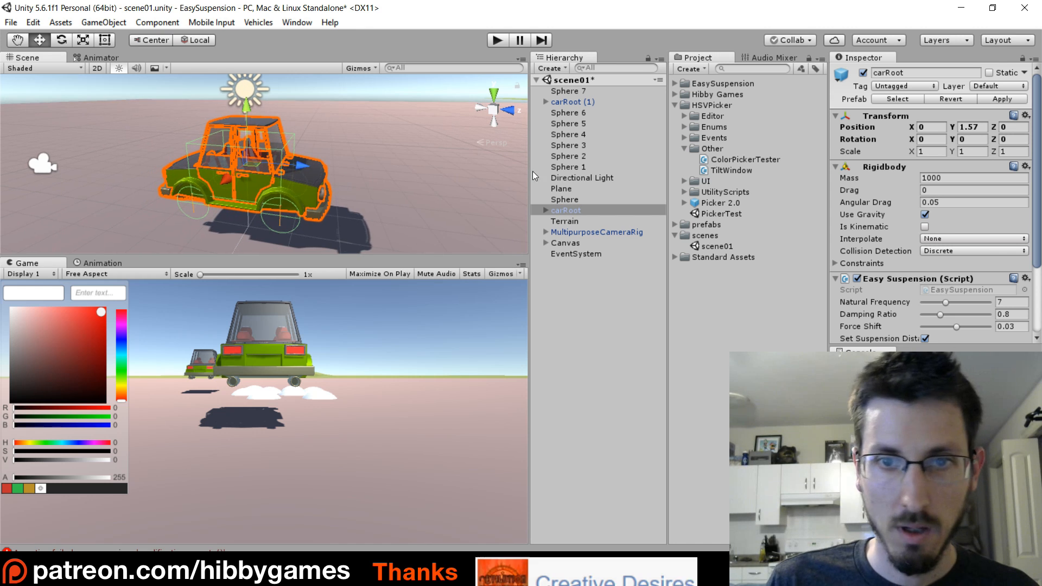
pyautogui.scroll(-4, 886, 262)
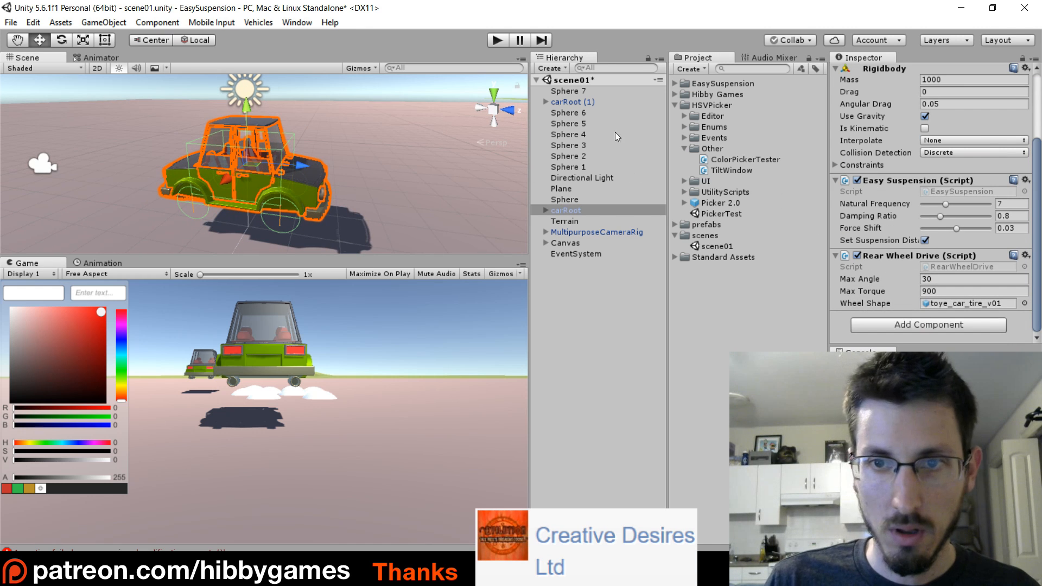
pyautogui.moveTo(753, 161); pyautogui.dragTo(908, 339)
pyautogui.scroll(-3, 899, 221)
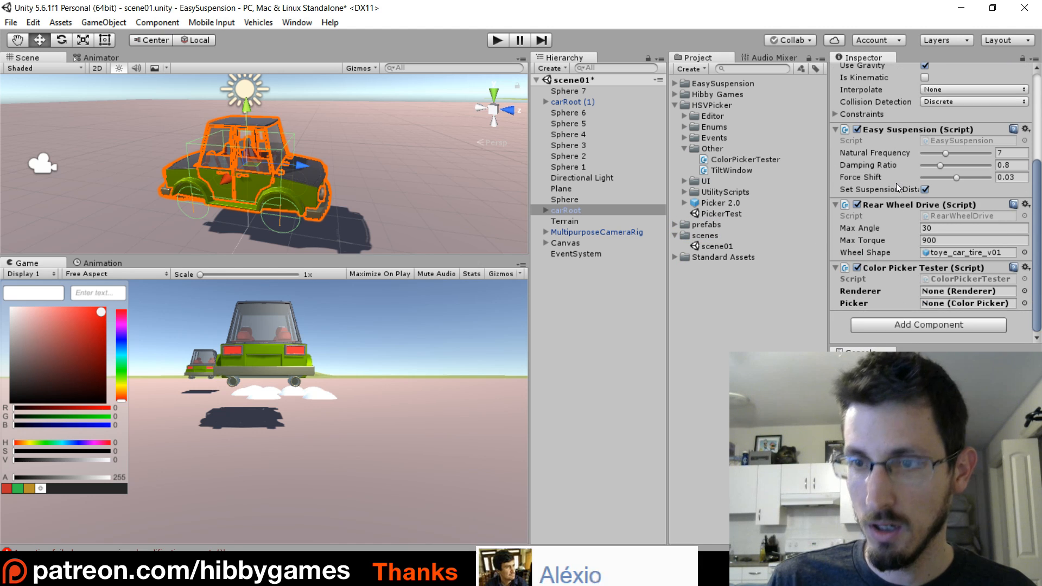